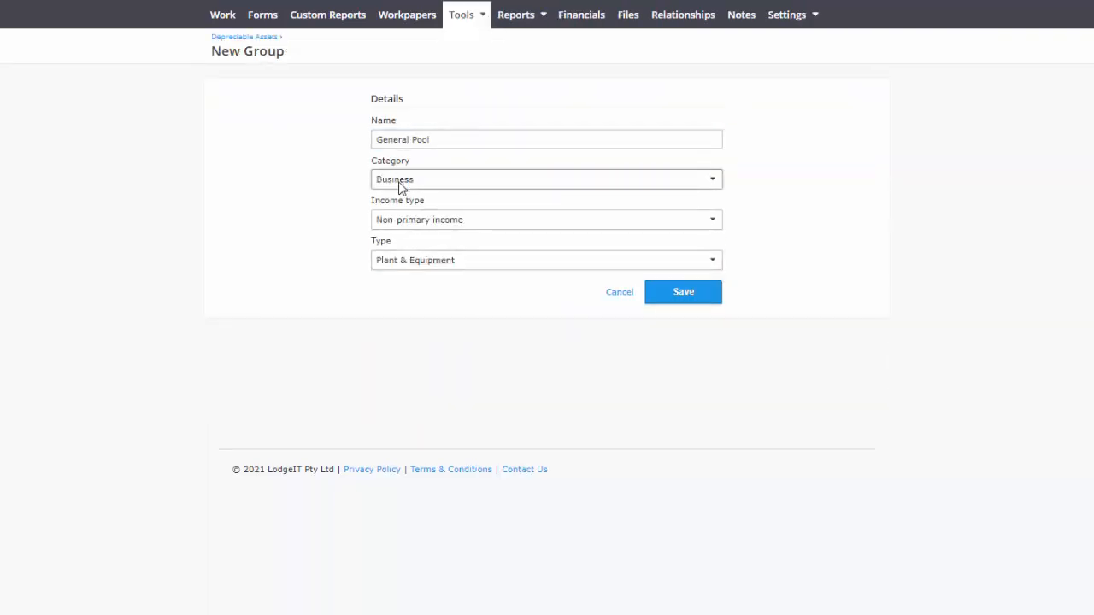
Set the new group's type to General Pool and its opening balance date to 1/07/2020
click(406, 223)
click(330, 229)
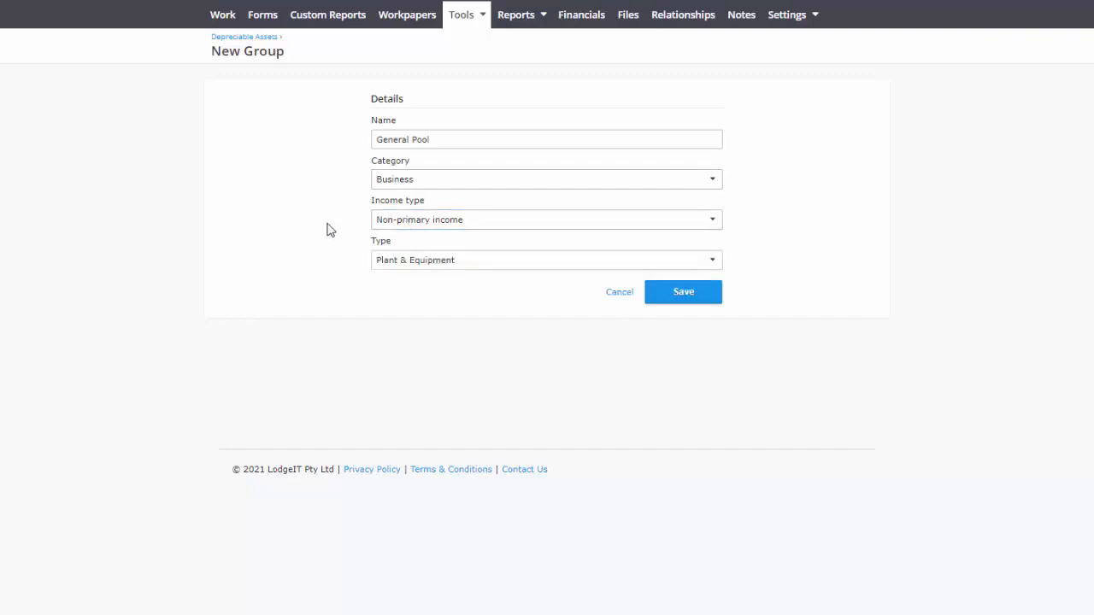
click(423, 265)
scroll(440, 348, down, 5)
scroll(440, 348, down, 3)
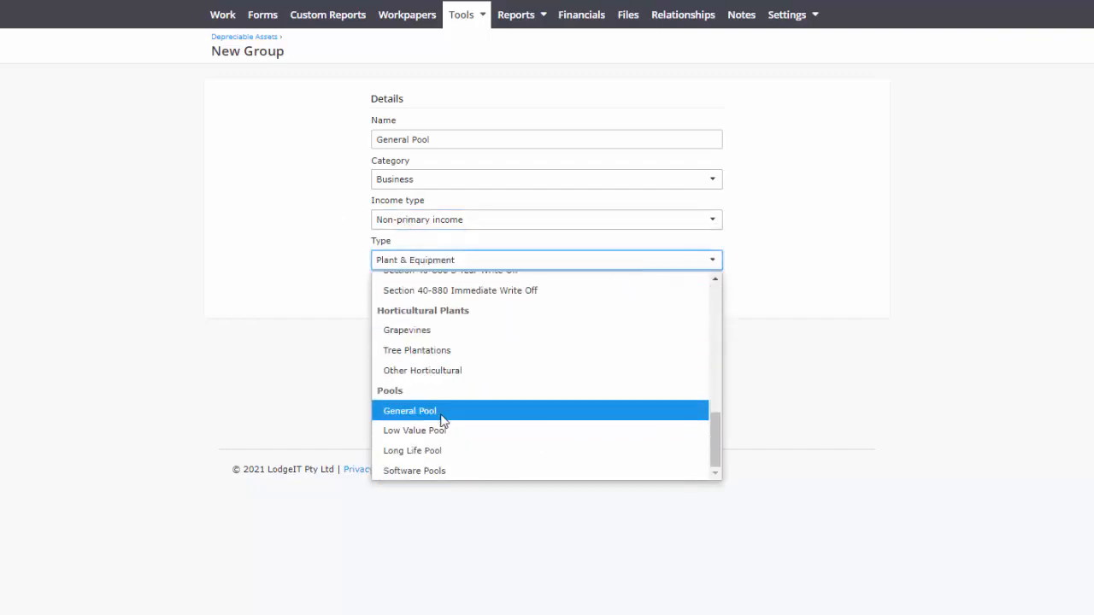
click(415, 413)
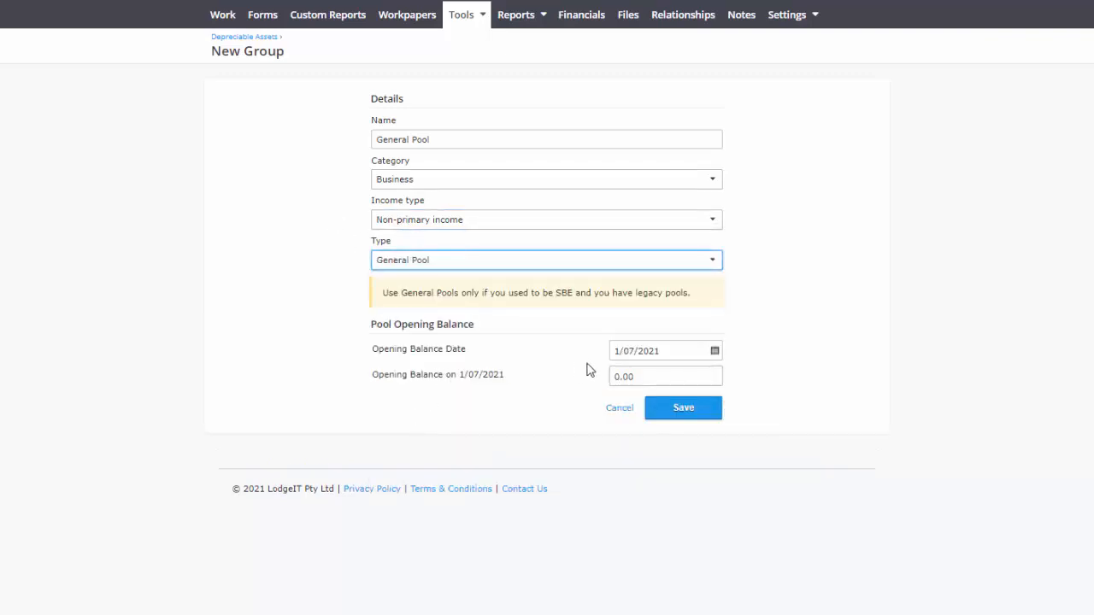
click(672, 354)
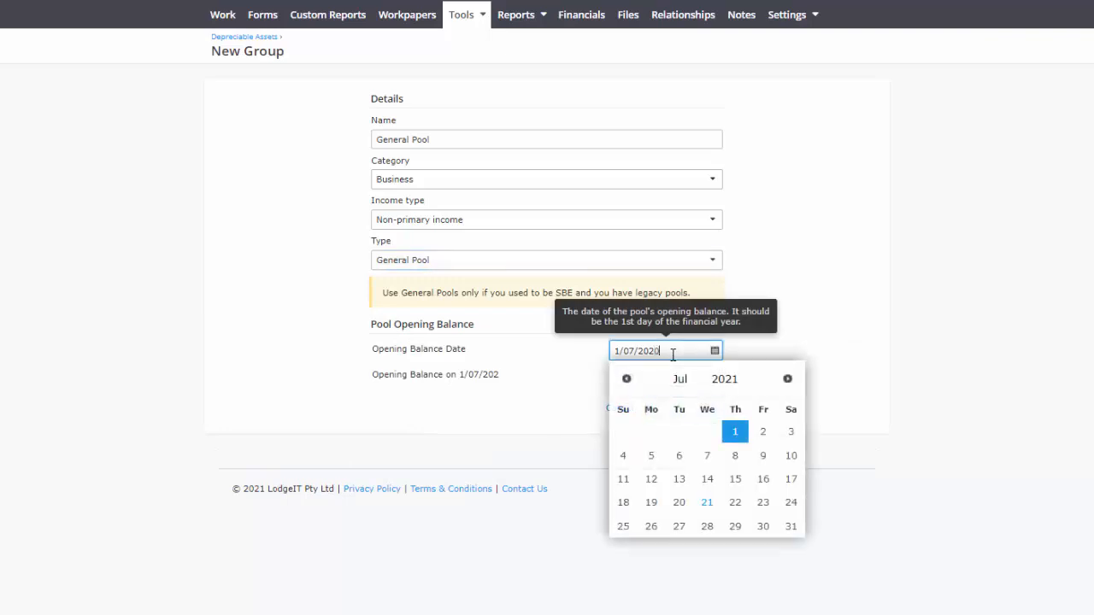
click(906, 238)
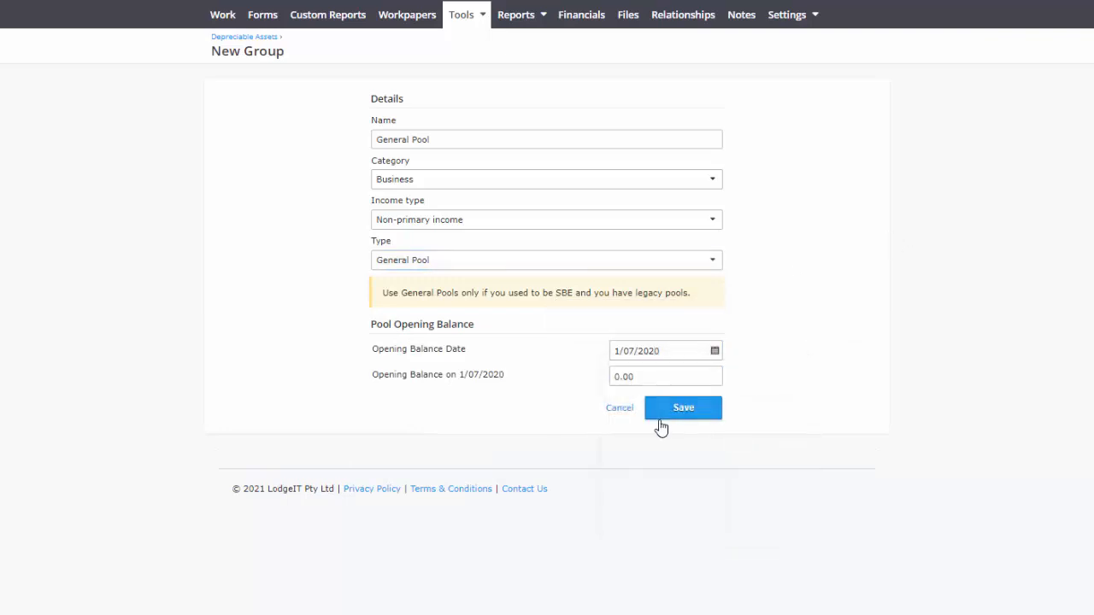
Switch to the Excel financials and look up the General pool balance for Jun 2020 under Non-Current Assets
click(646, 381)
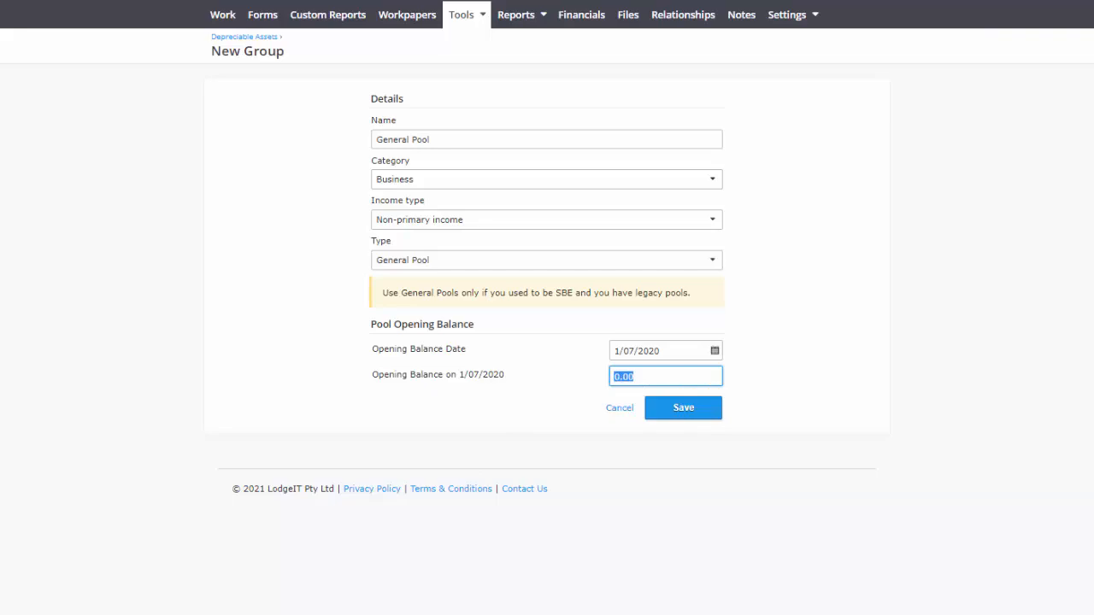
key(alt+Tab)
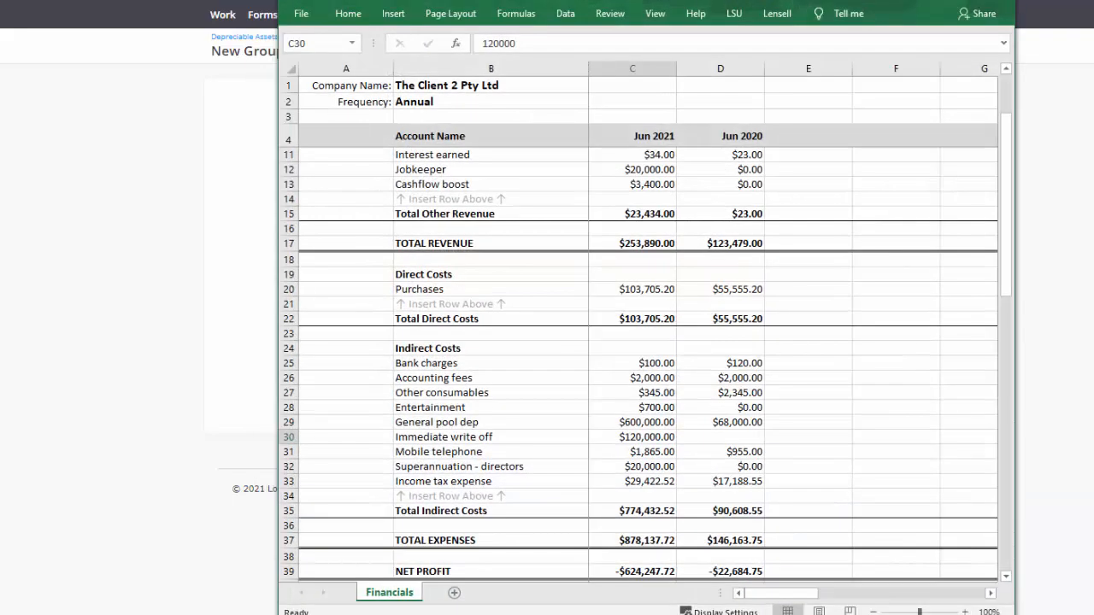
scroll(612, 342, down, 4)
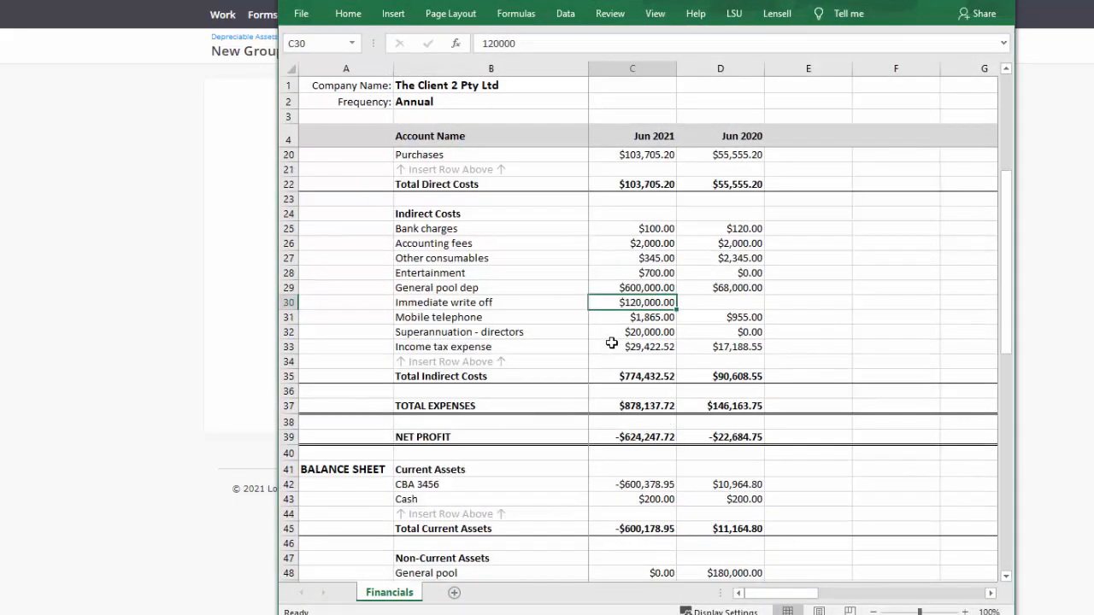
scroll(612, 343, down, 4)
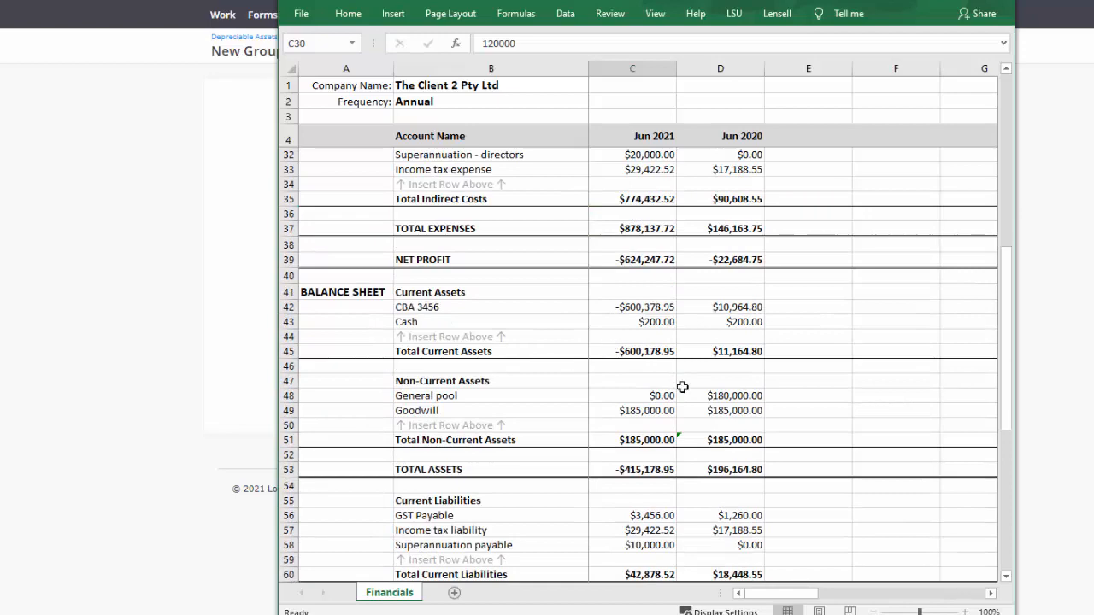
scroll(701, 267, up, 6)
scroll(773, 116, down, 3)
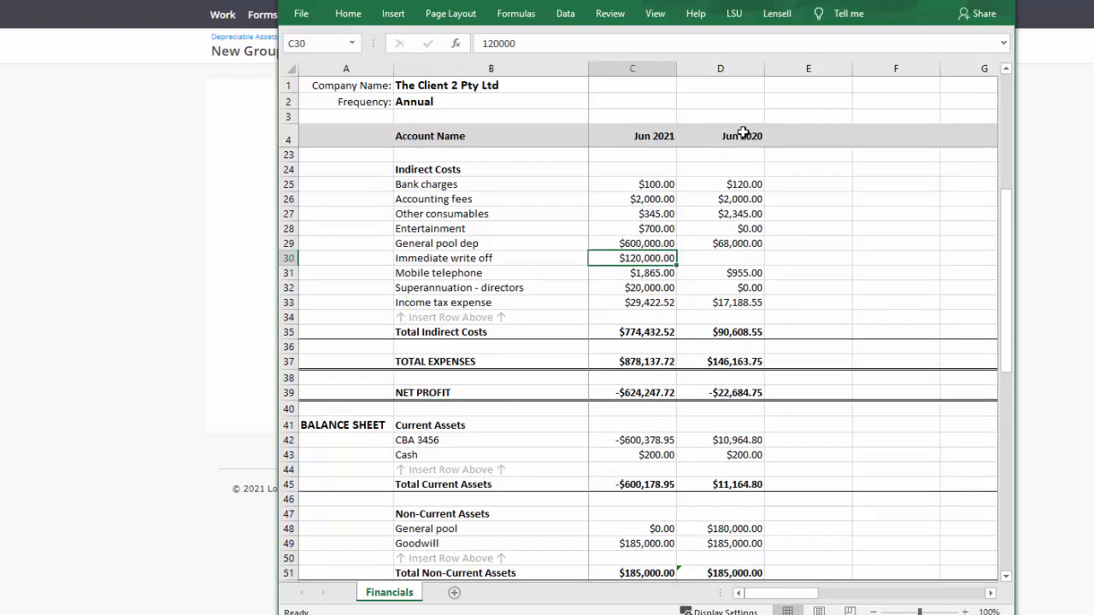
scroll(717, 282, down, 3)
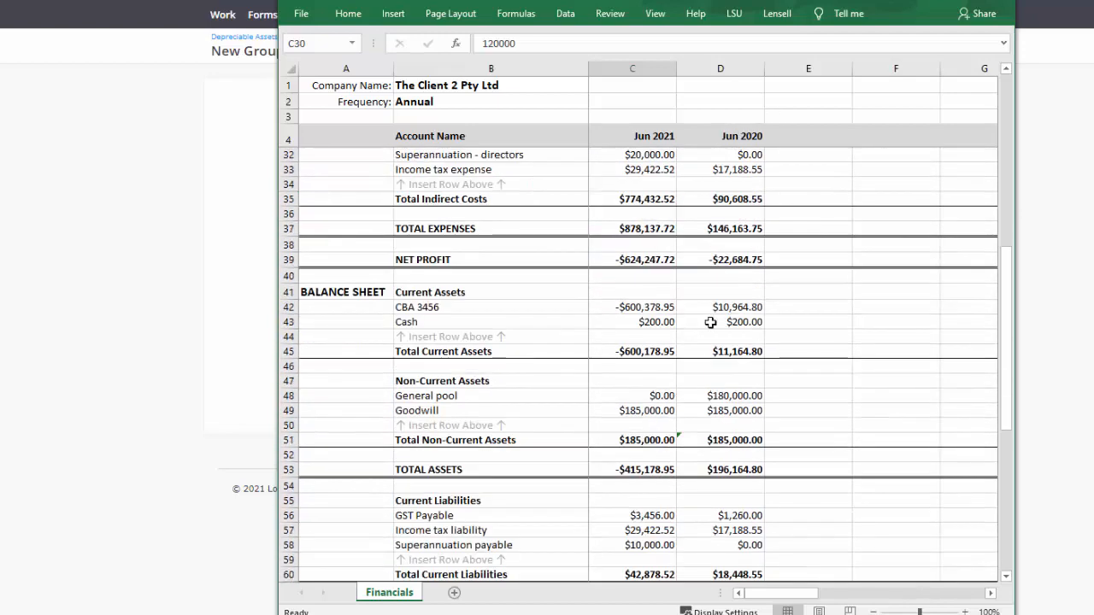
click(726, 397)
click(131, 257)
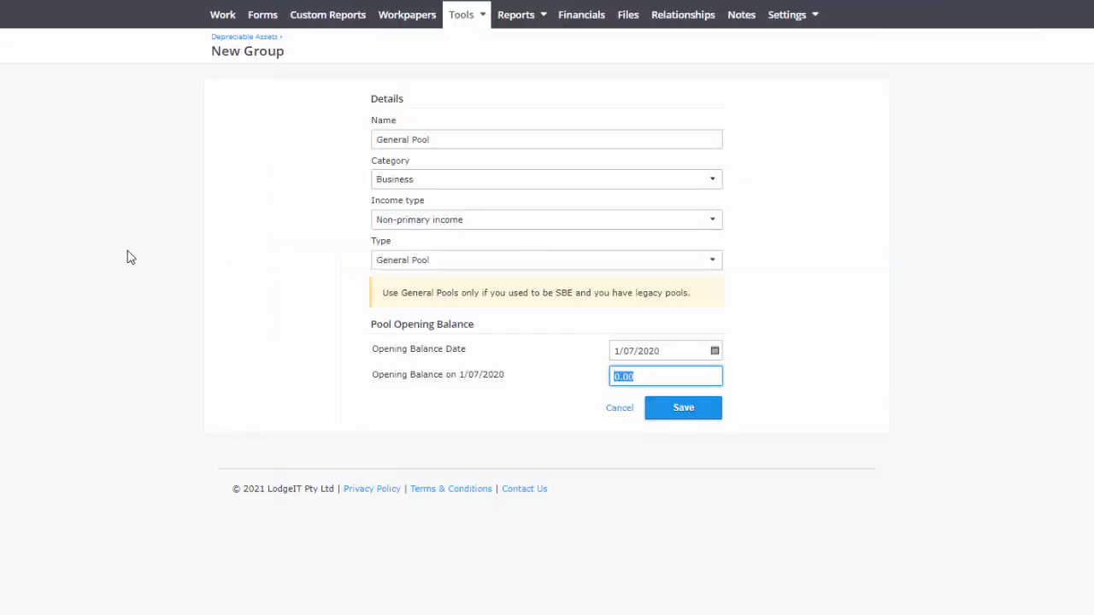
Set the pool's opening balance on 1/07/2020 to 180000 and save the group
drag(641, 376, 563, 373)
text(180000)
click(679, 410)
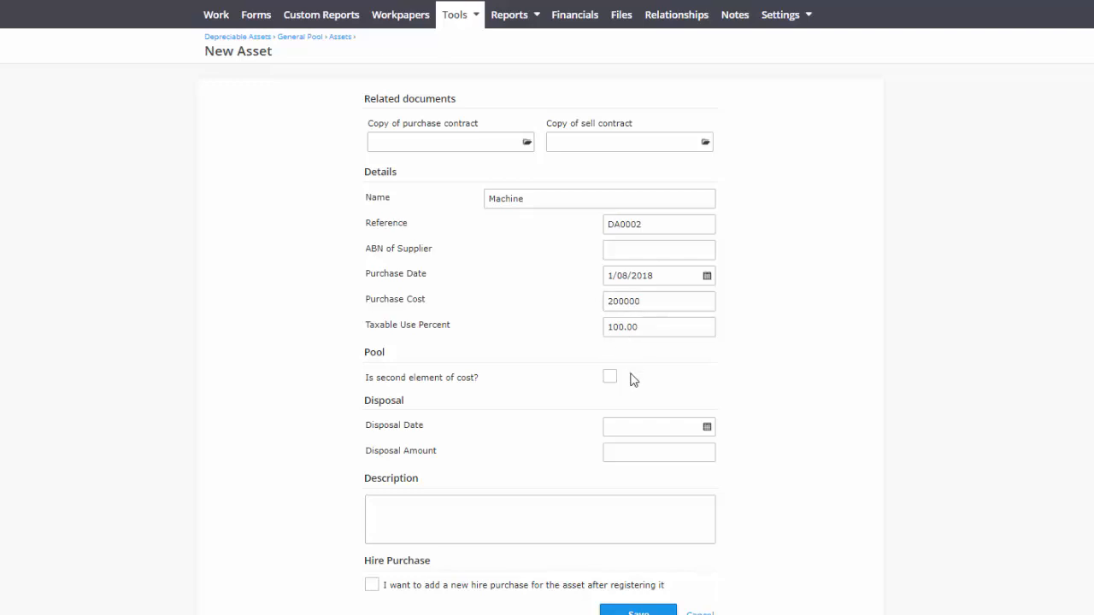
Save the Machine asset and examine the opening balance write-off in the depreciation report for all groups
click(630, 608)
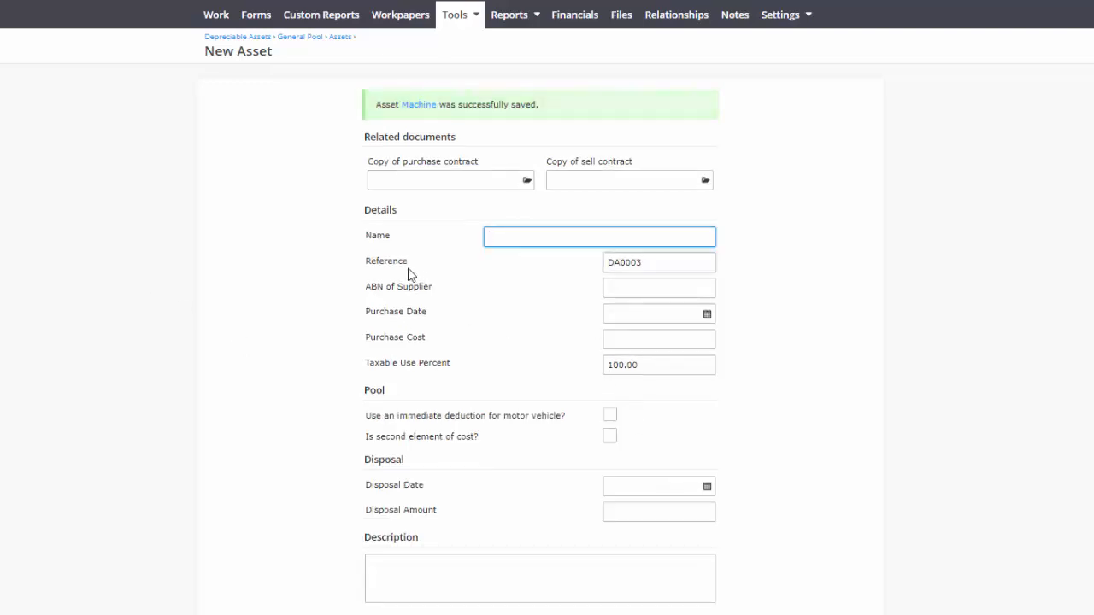
click(522, 17)
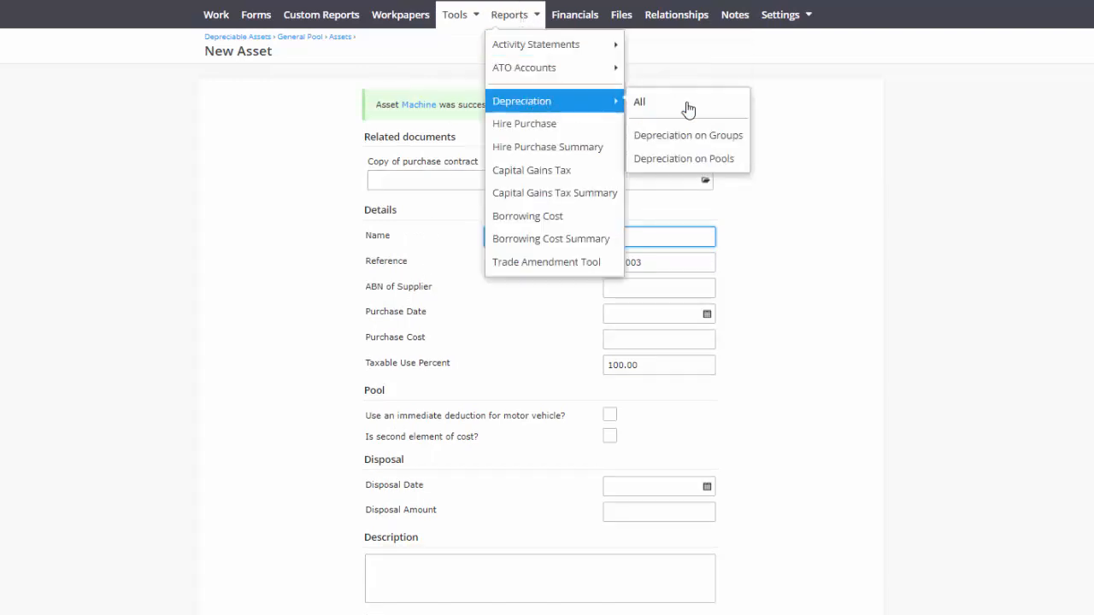
click(476, 302)
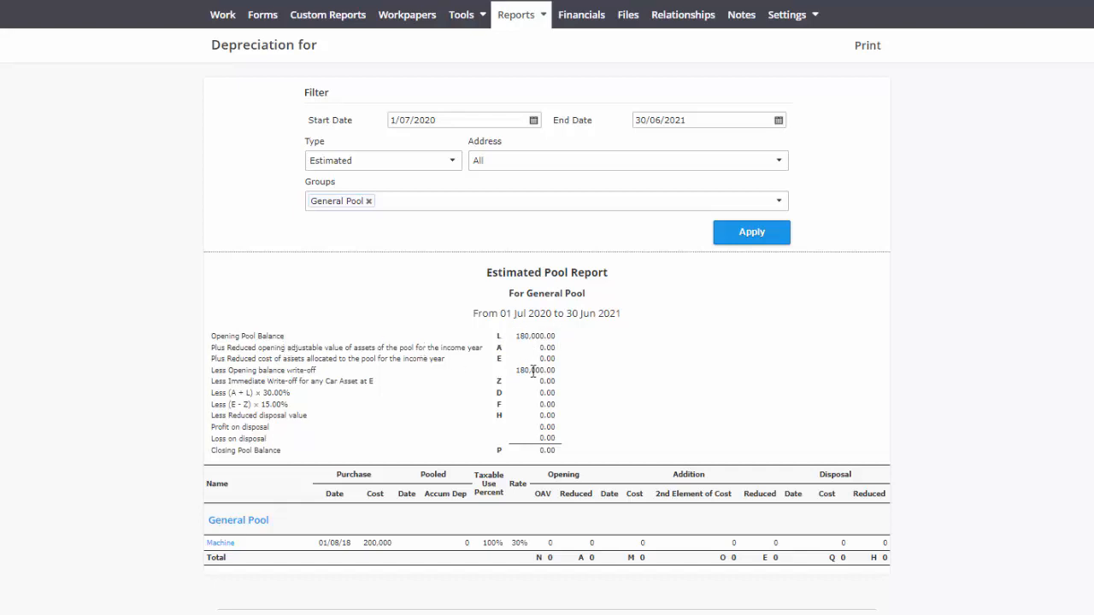
drag(558, 371, 513, 371)
Add a Fitting Machine asset to the General Pool with purchase date 1/01/2021 and cost 420000, consulting the Excel balance sheet
click(462, 16)
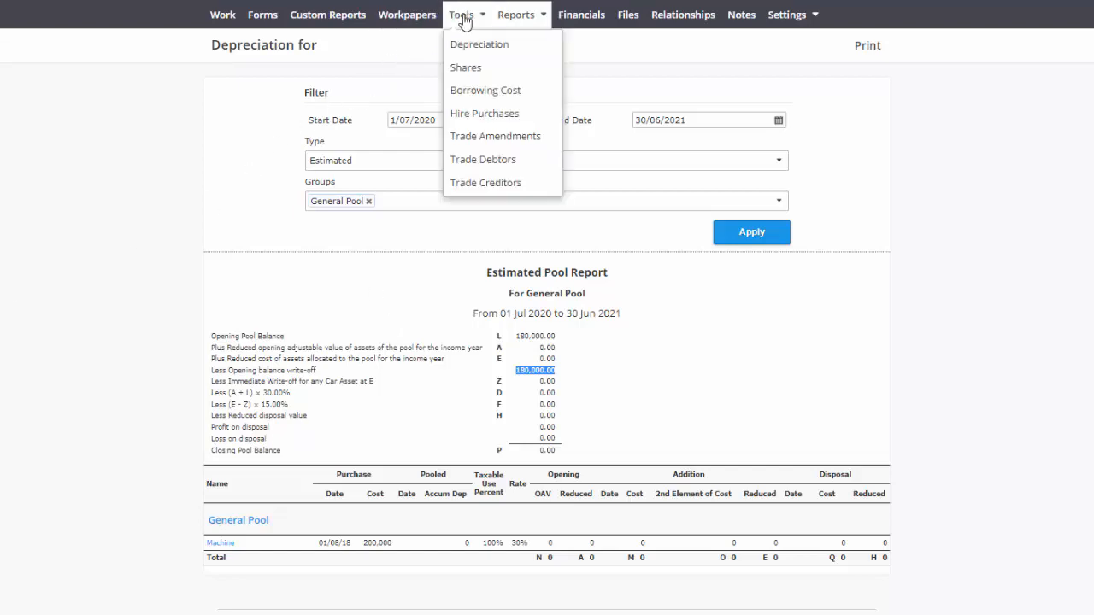
click(459, 44)
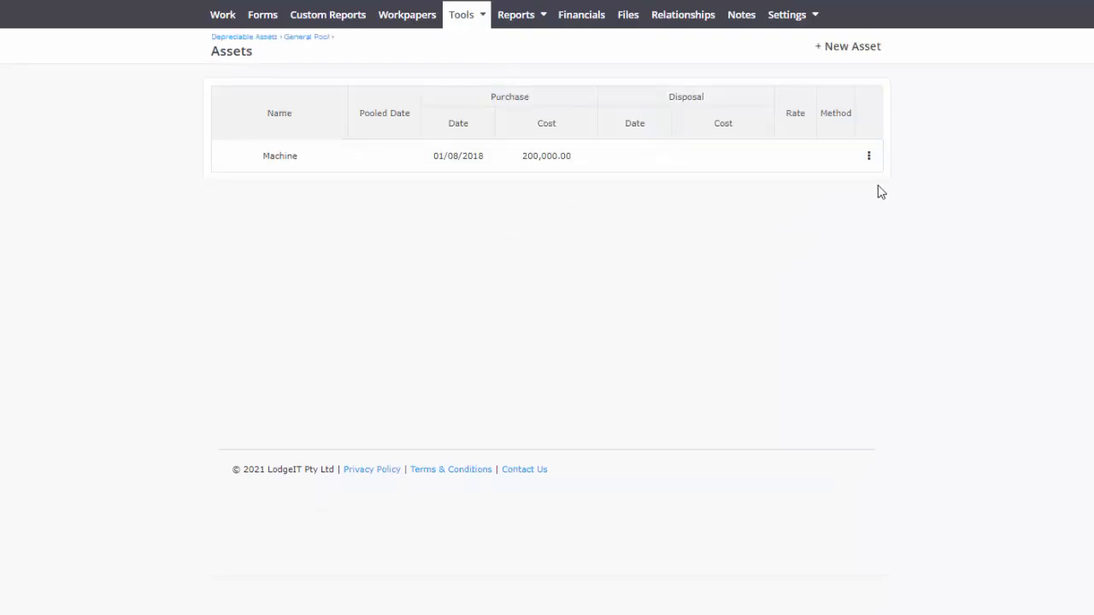
click(868, 155)
click(849, 49)
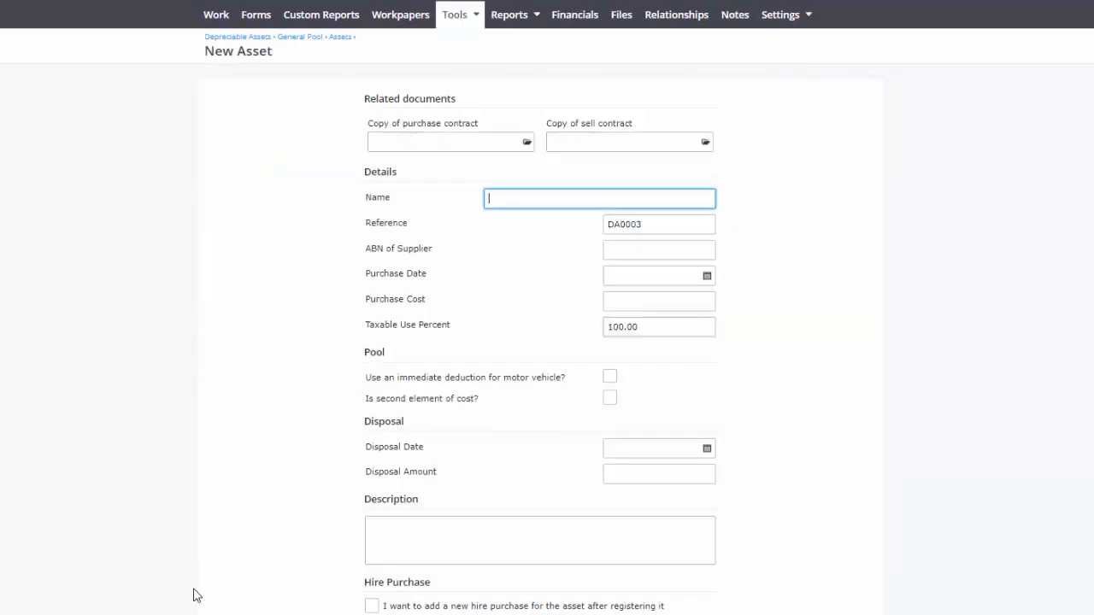
key(alt+Tab)
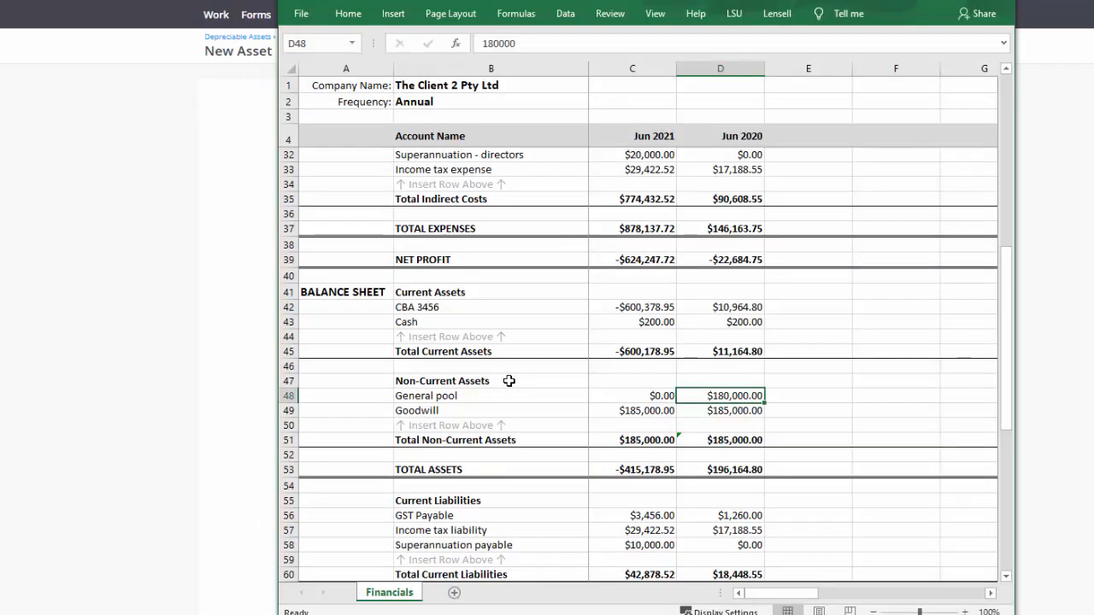
scroll(508, 381, down, 3)
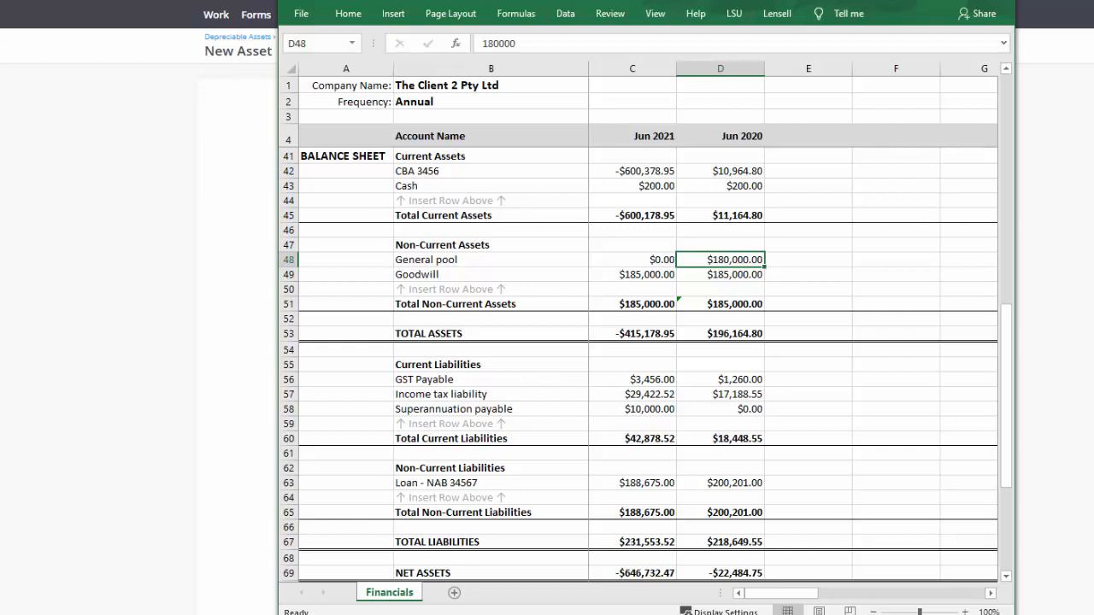
key(alt+Tab)
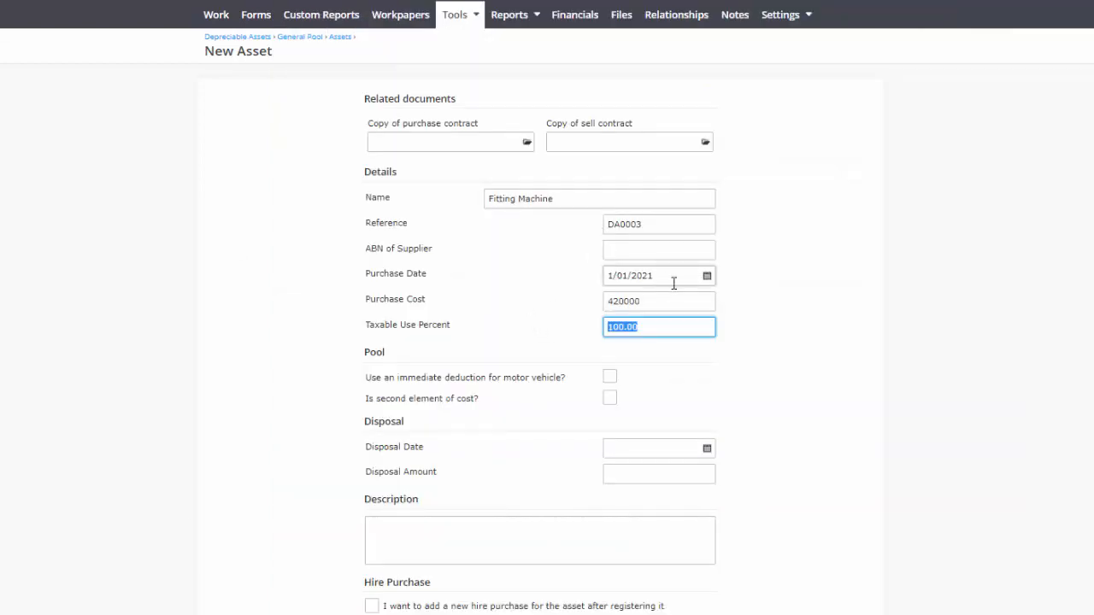
click(673, 281)
click(577, 286)
click(632, 306)
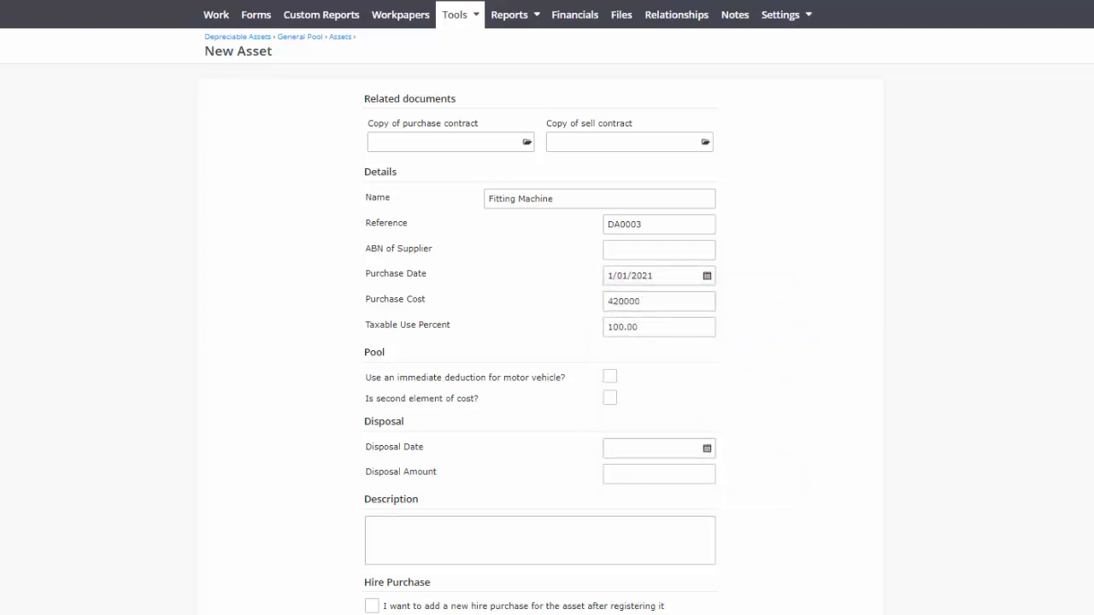
key(Return)
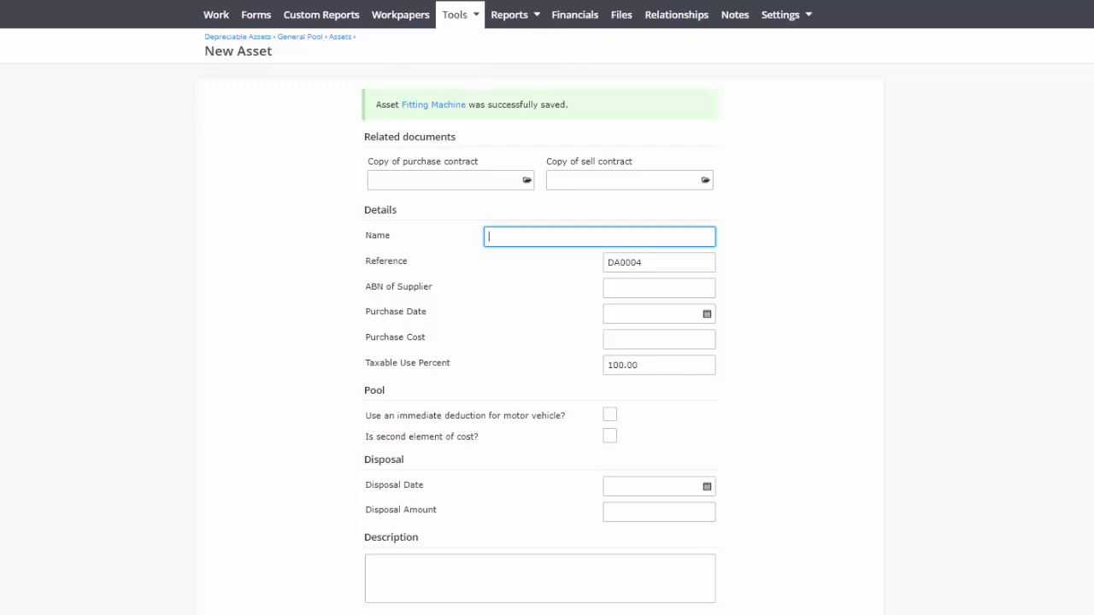
Start a new depreciable asset group named Immediate Write Off with the category Business
mouse_move(446, 18)
click(458, 46)
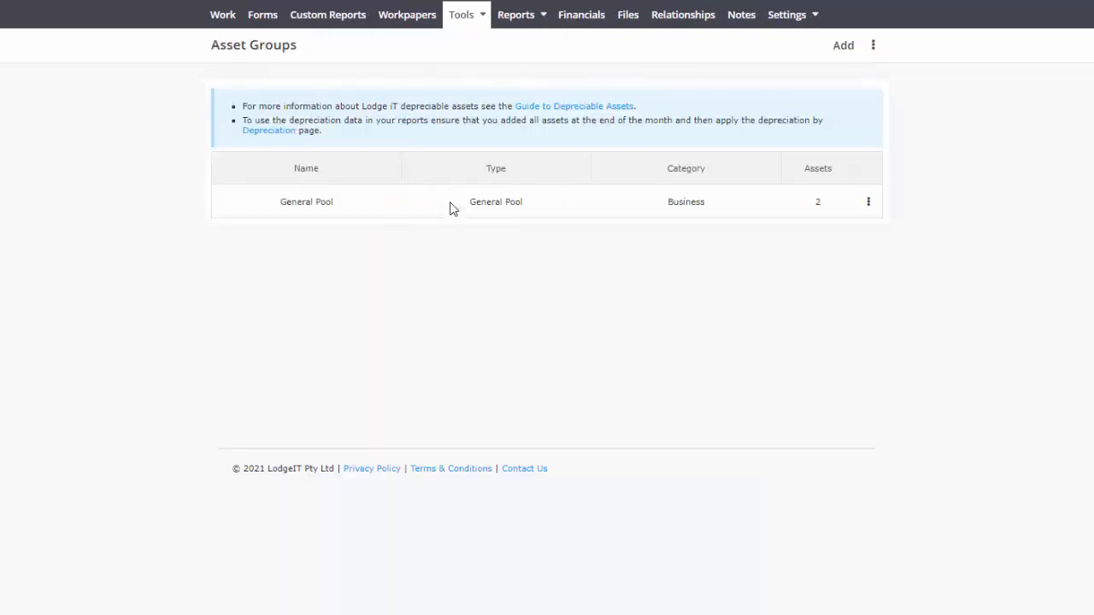
click(843, 47)
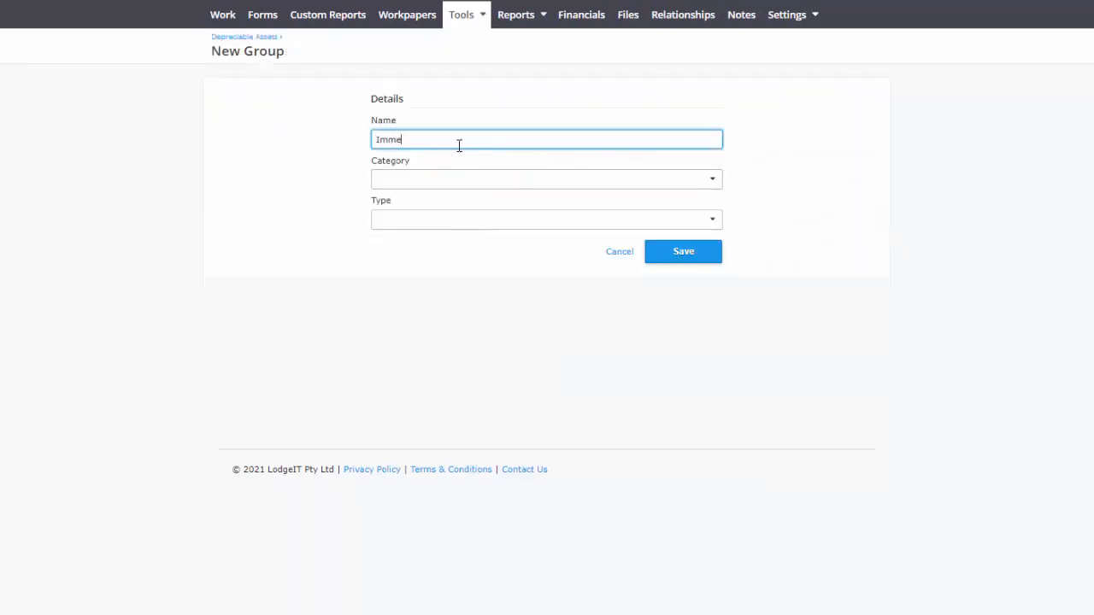
text(Immediate Write Off)
click(470, 179)
click(441, 220)
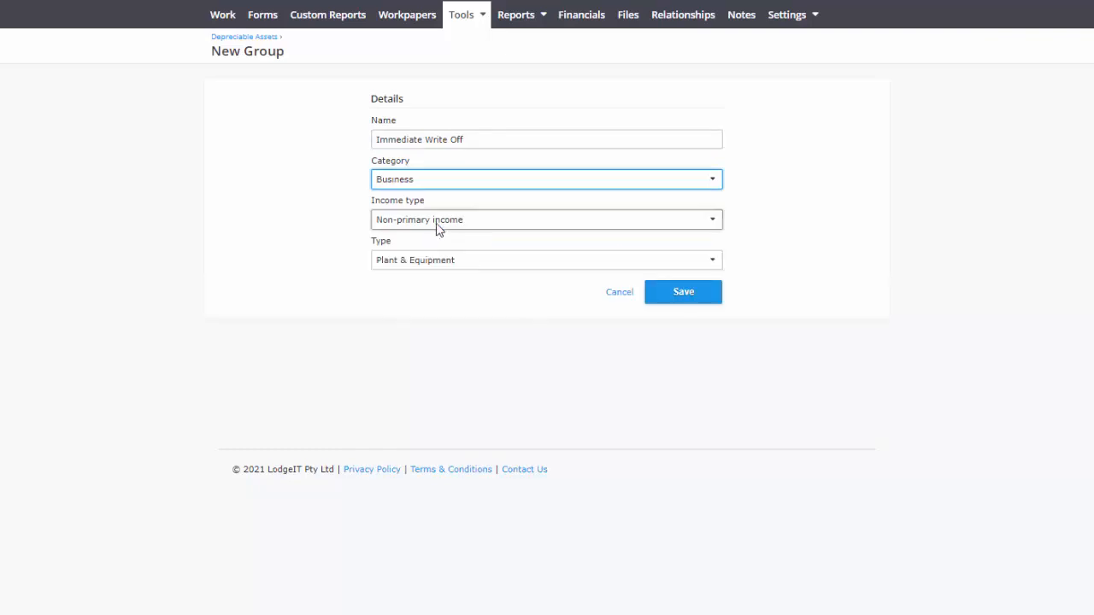
Set the group's type to Small Business Immediate Write-Off Plant and save the group
click(436, 260)
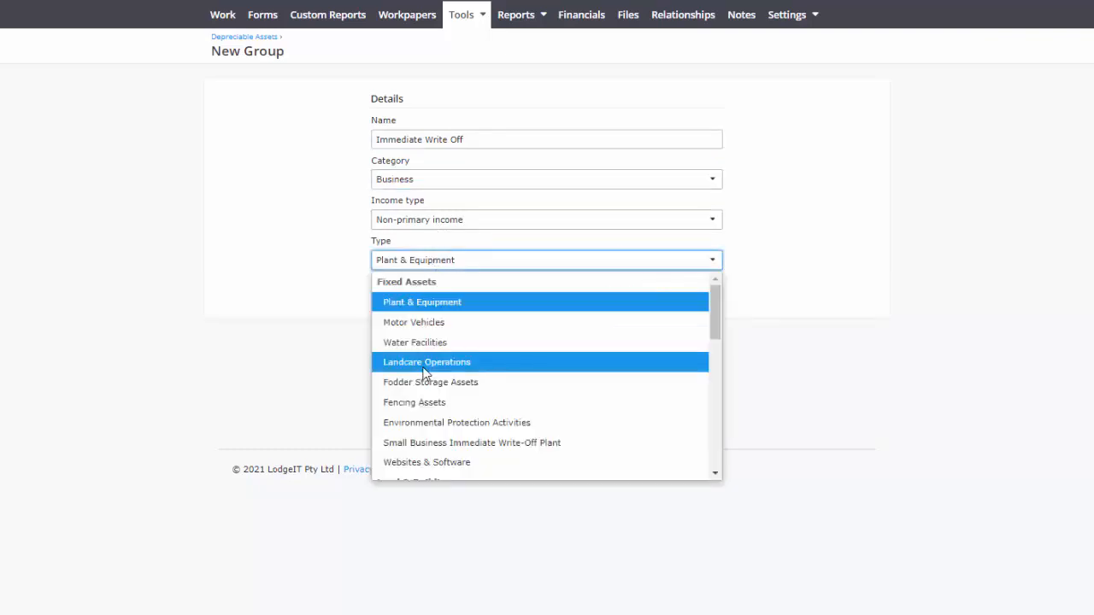
scroll(427, 371, down, 4)
scroll(427, 369, up, 2)
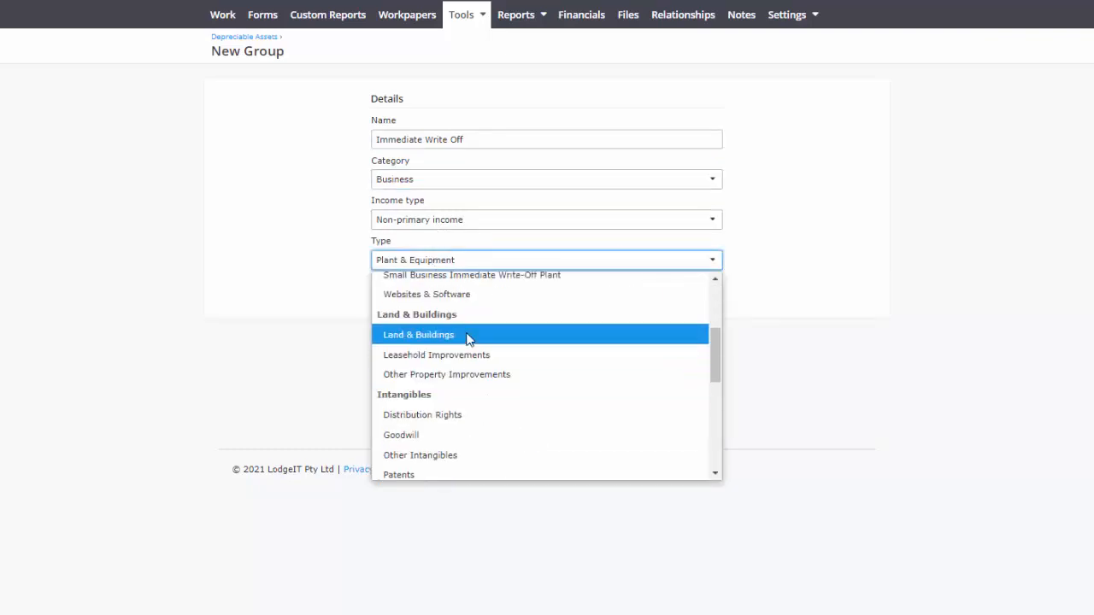
scroll(468, 338, up, 3)
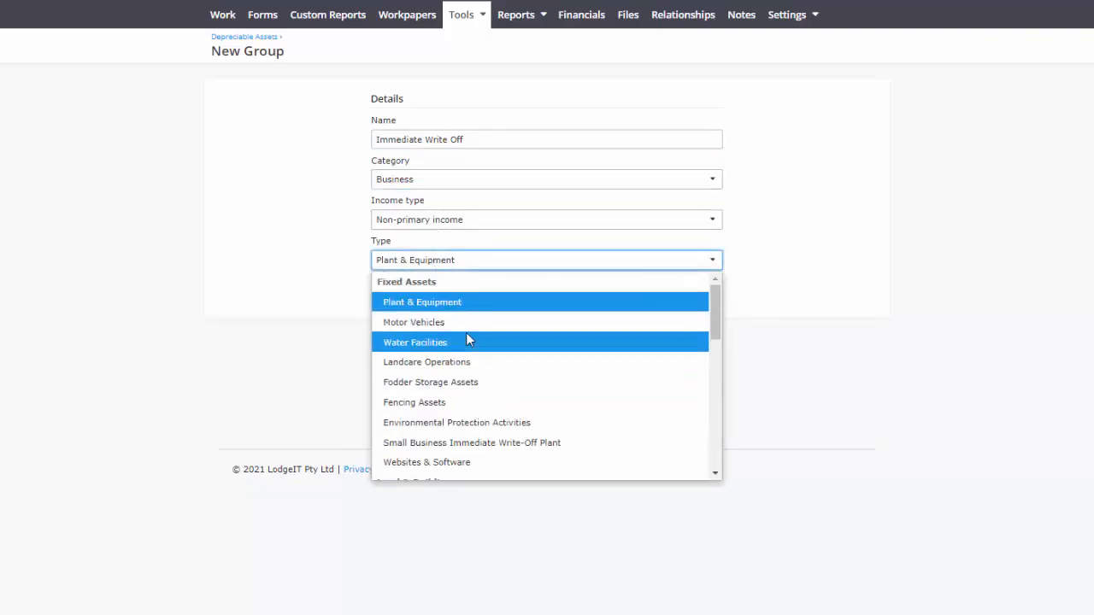
click(475, 444)
click(685, 292)
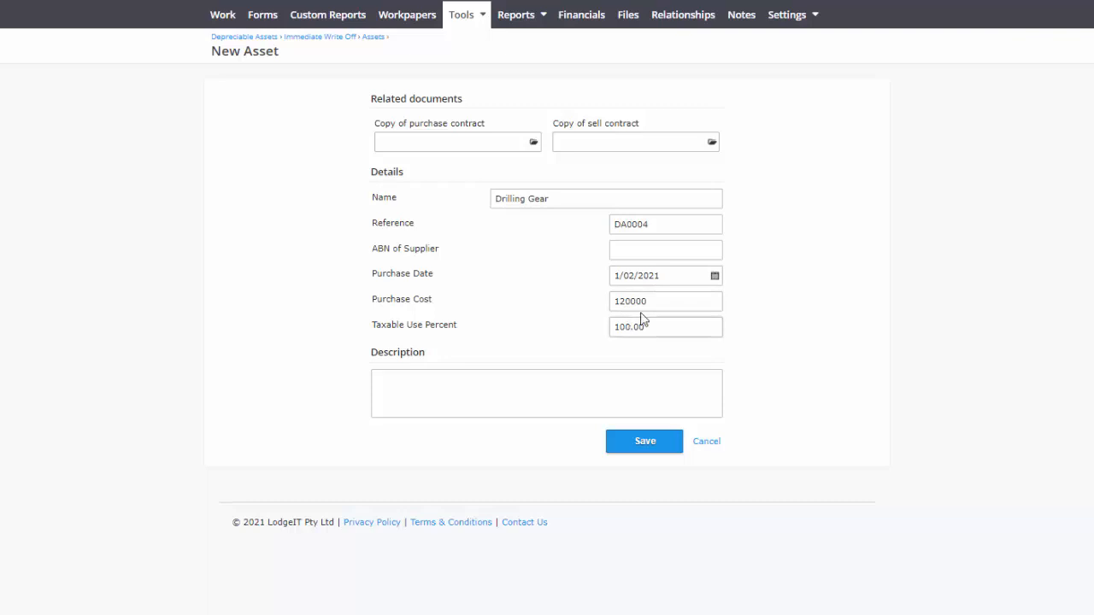
Save the Drilling Gear asset and view the depreciation report for all groups and pools
click(636, 451)
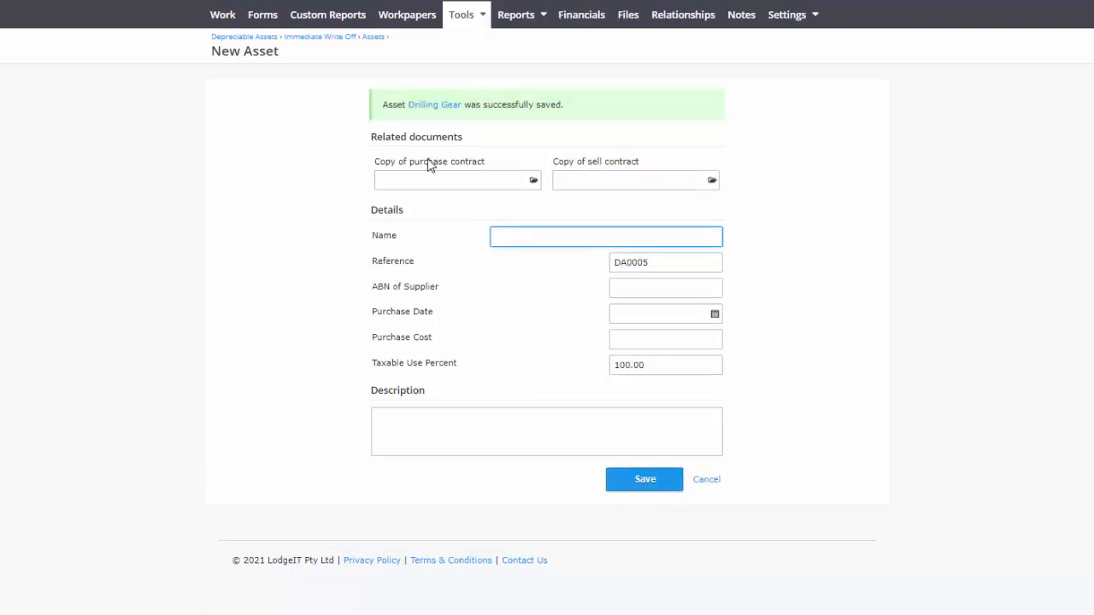
click(515, 24)
mouse_move(530, 101)
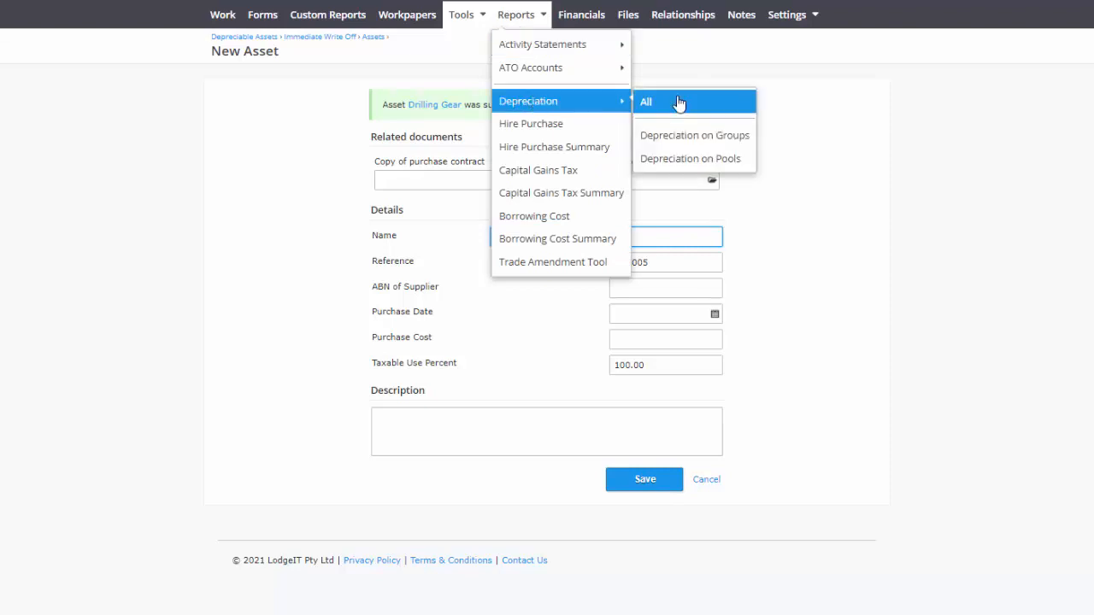
click(678, 103)
scroll(728, 319, down, 3)
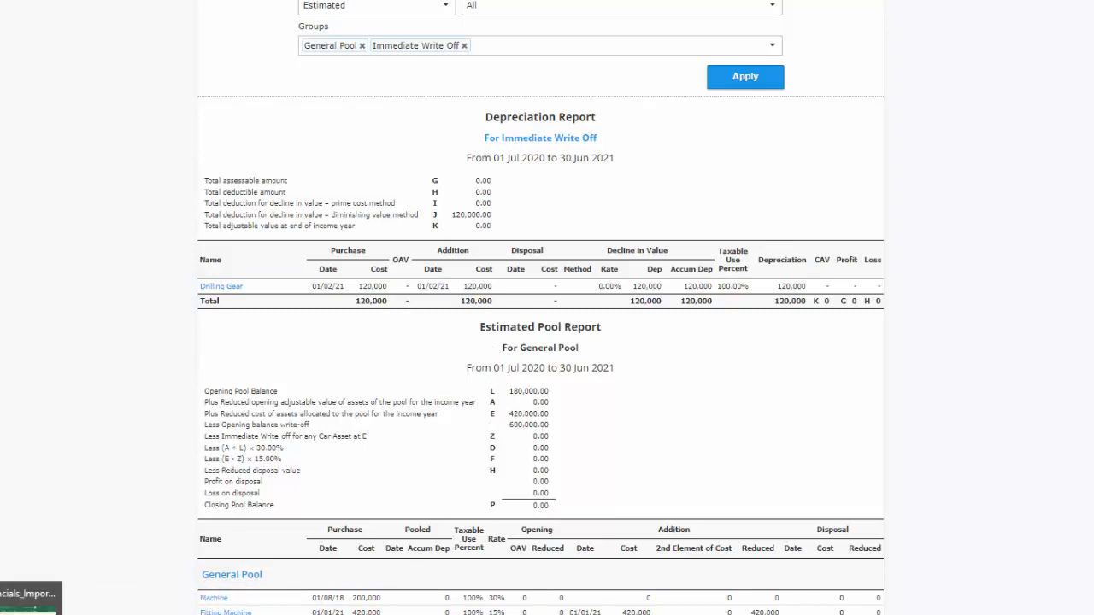
Compare the general pool balance, general pool depreciation and immediate write-off for Jun 2021 in the Excel financials with the depreciation report
click(30, 598)
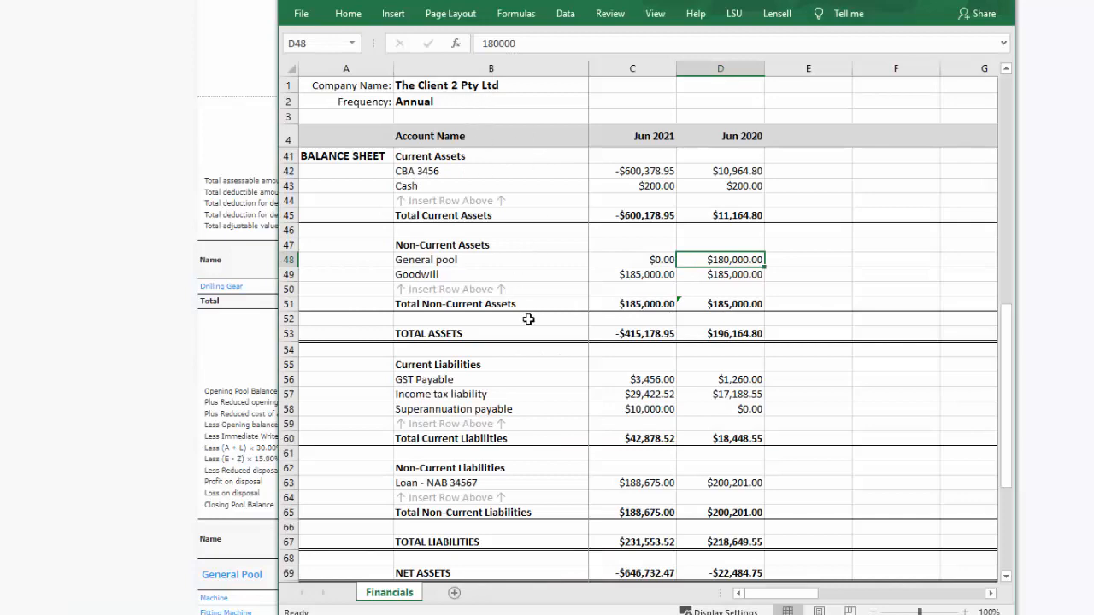
scroll(528, 318, down, 1)
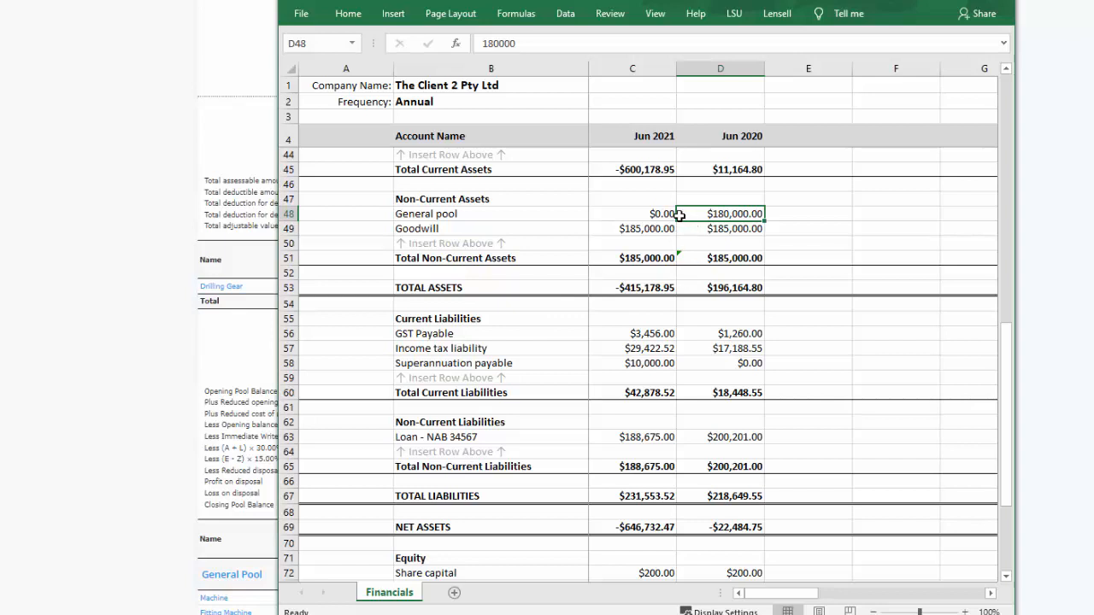
click(636, 203)
click(638, 215)
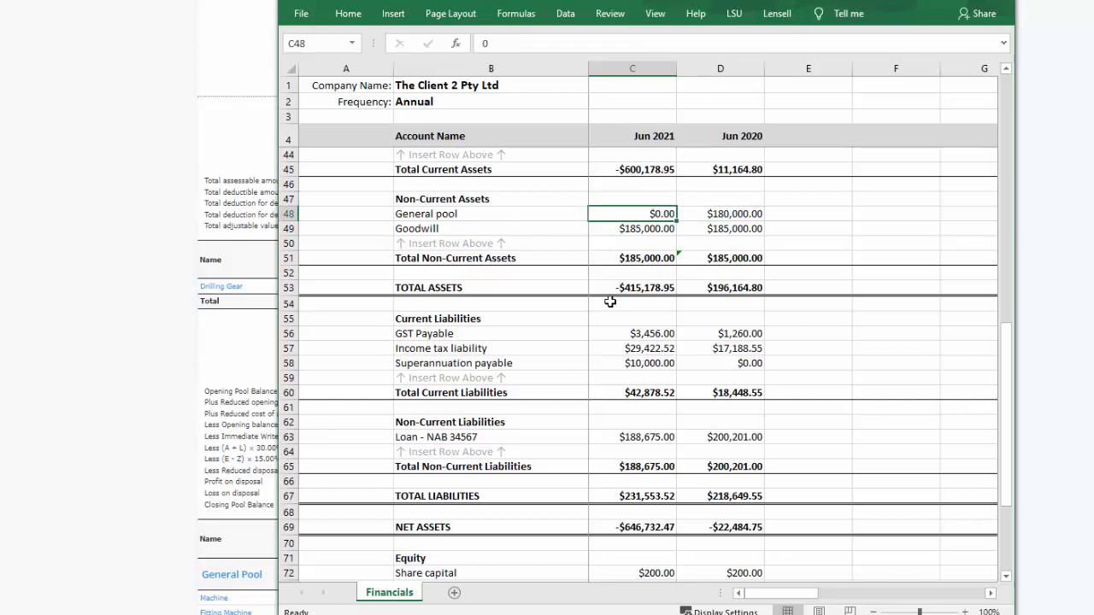
scroll(611, 302, down, 4)
scroll(610, 304, up, 14)
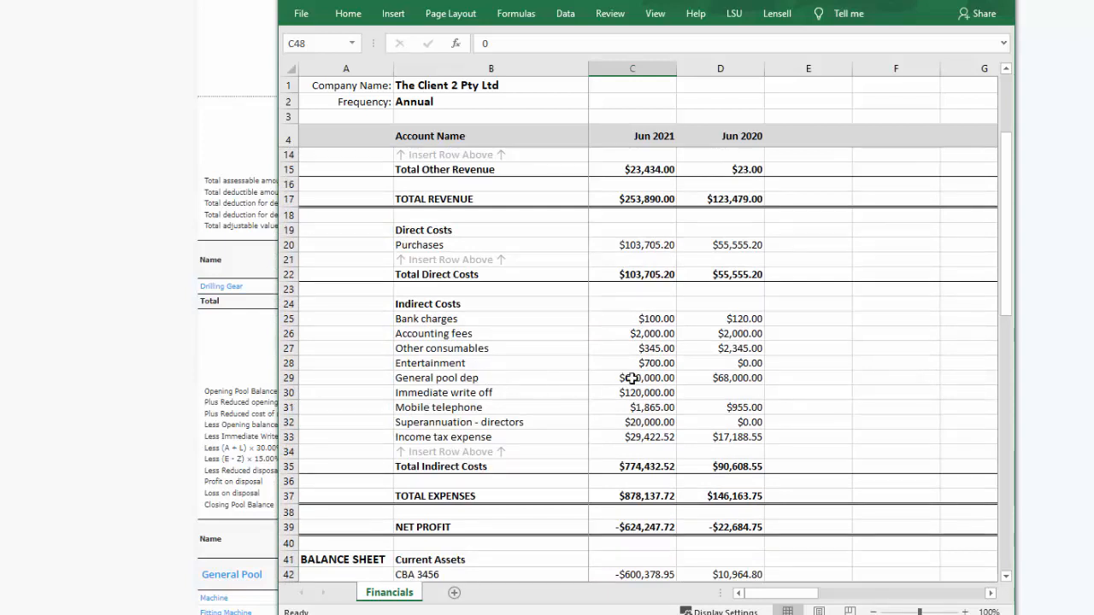
click(648, 381)
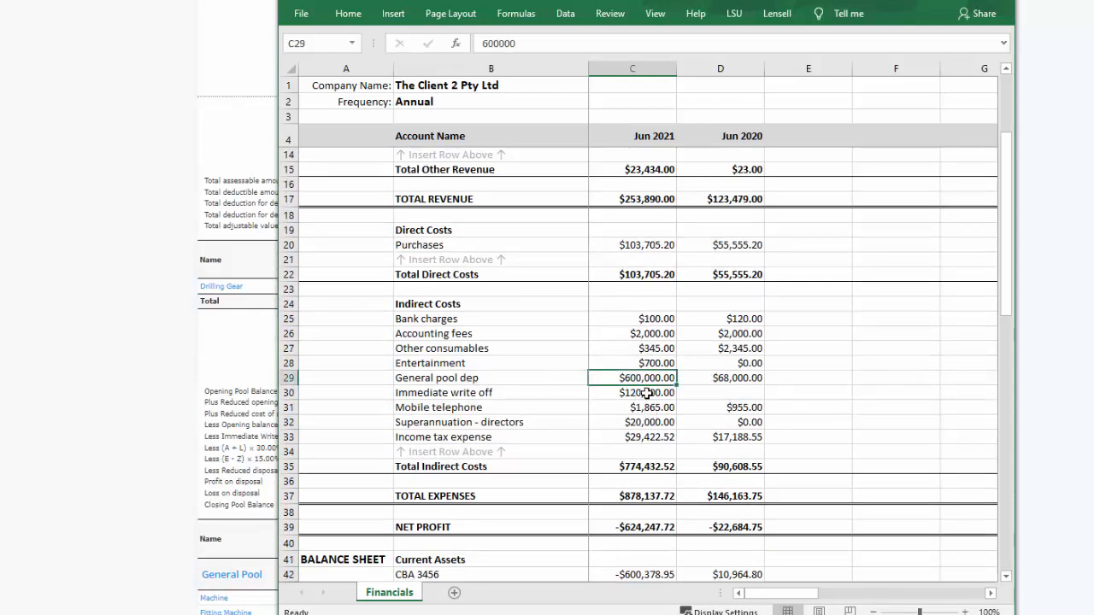
click(650, 393)
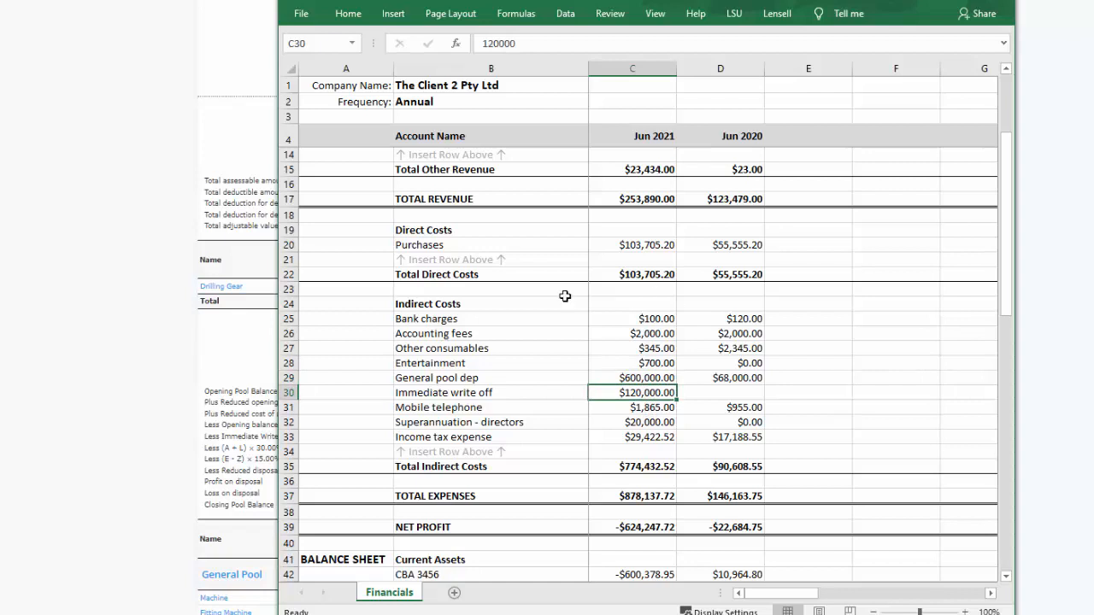
click(107, 338)
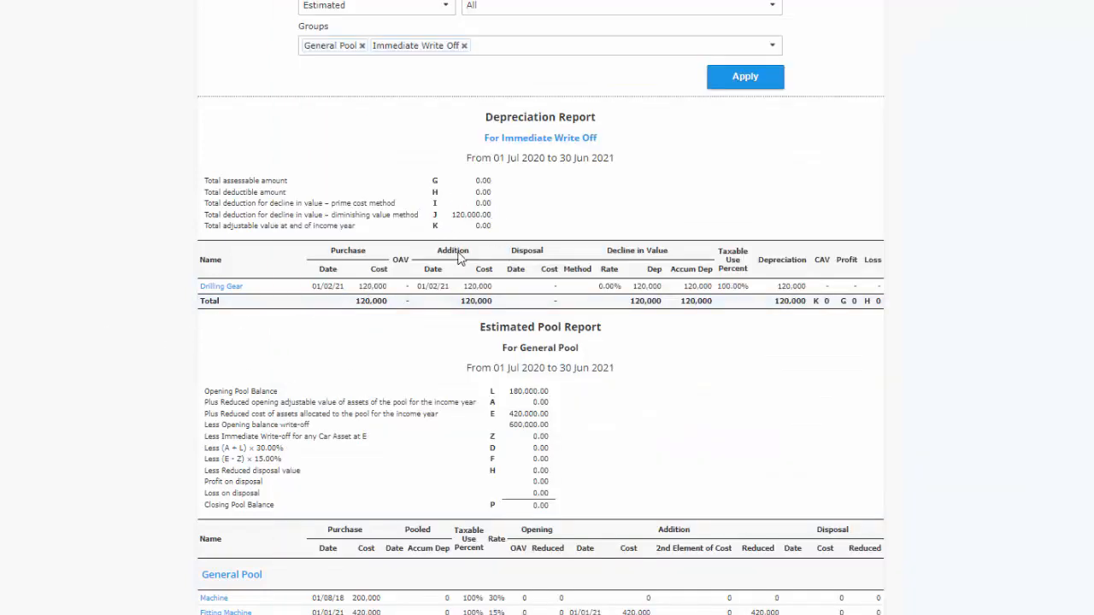
drag(547, 424, 511, 429)
Remove the 2018 financial statements with the source Xml from the client's financials
scroll(155, 299, up, 2)
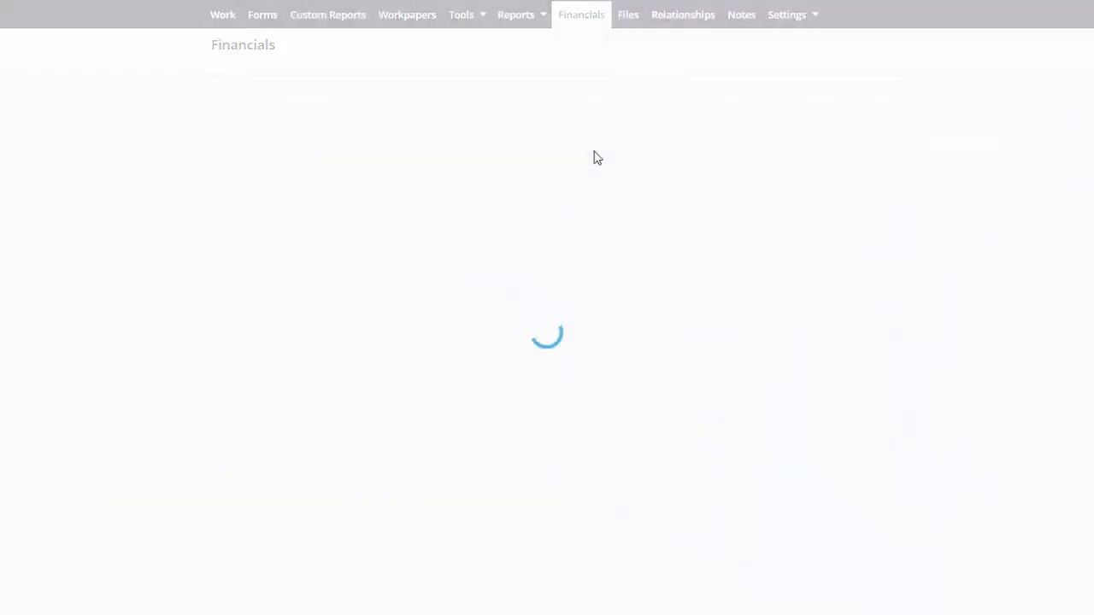
click(760, 53)
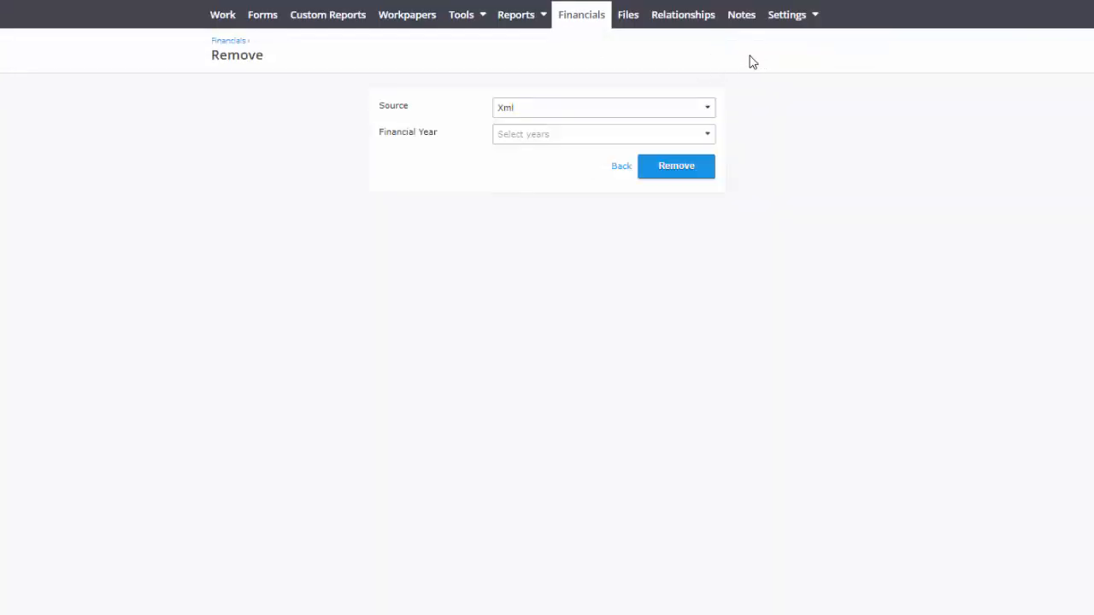
click(578, 139)
click(519, 154)
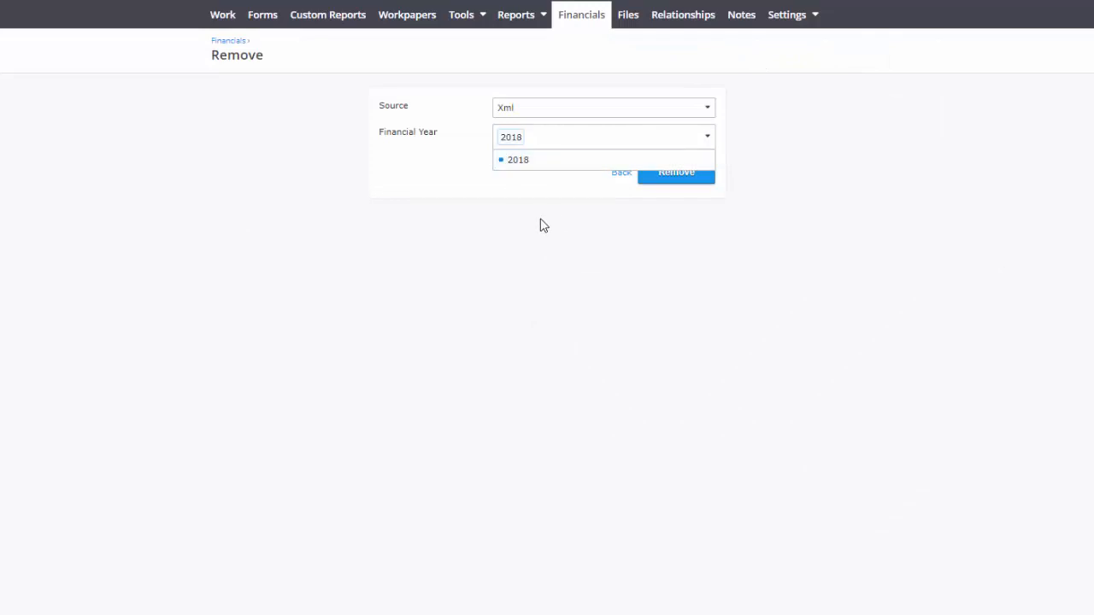
click(676, 180)
click(672, 188)
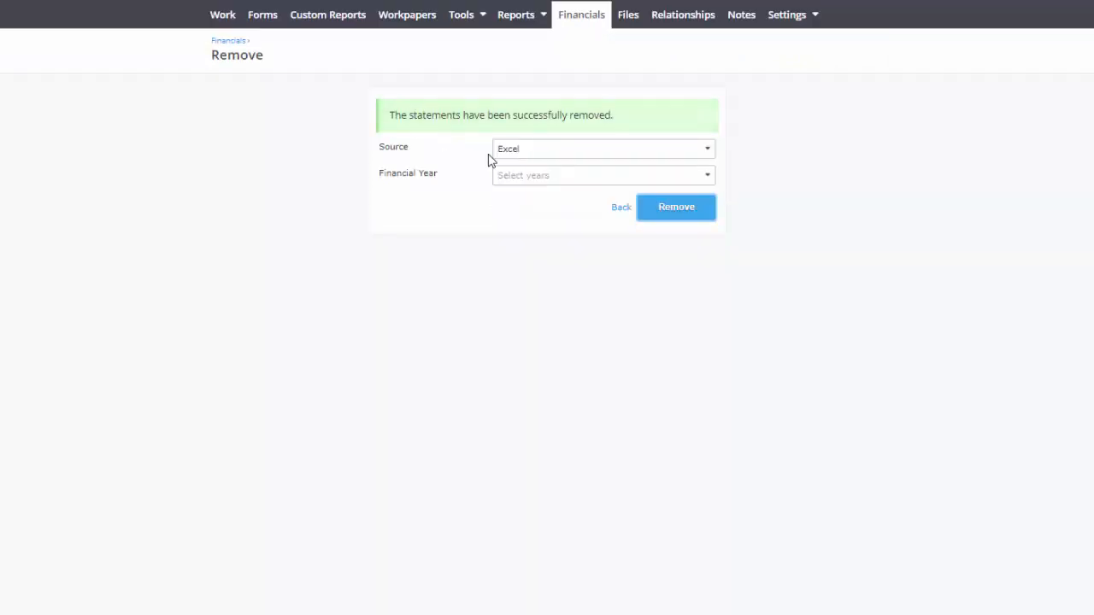
Remove the Excel-sourced financial statements for the years 2020 and 2019
click(576, 19)
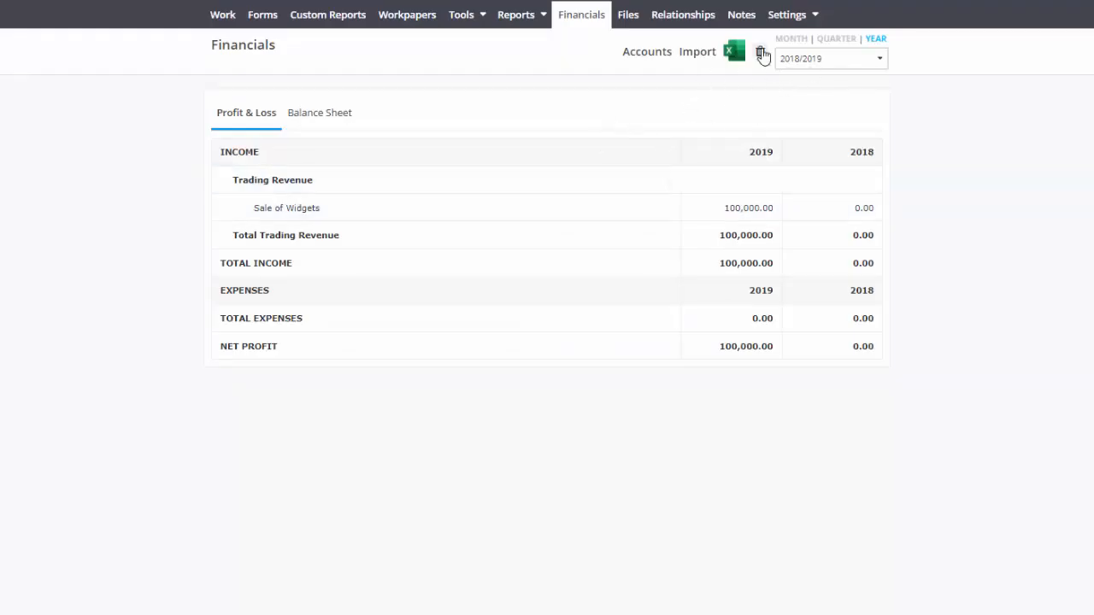
click(762, 54)
click(551, 144)
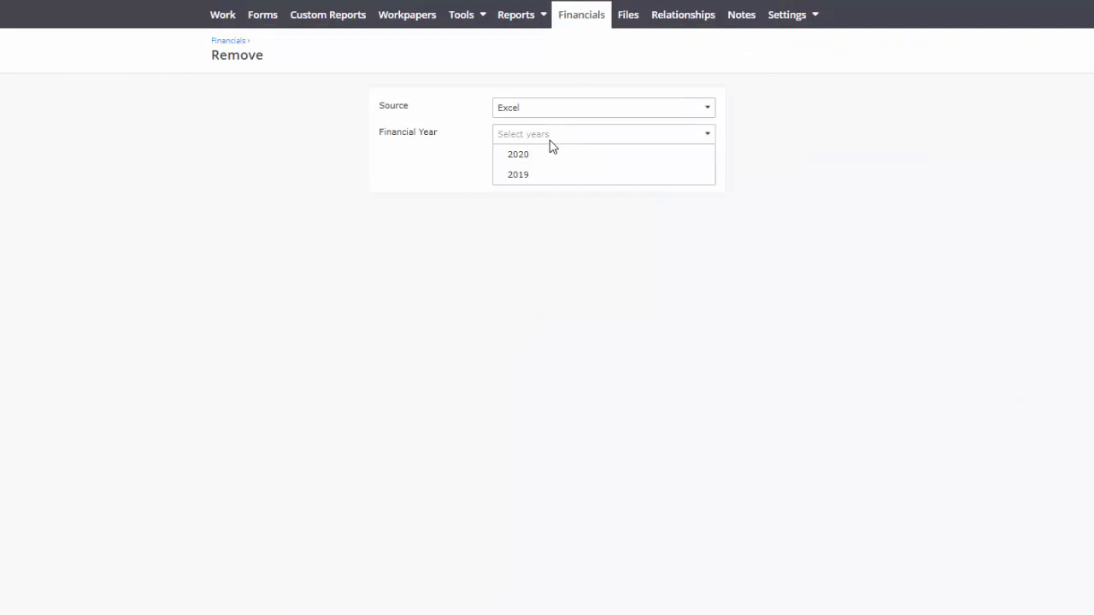
click(517, 154)
click(519, 176)
click(504, 227)
click(651, 181)
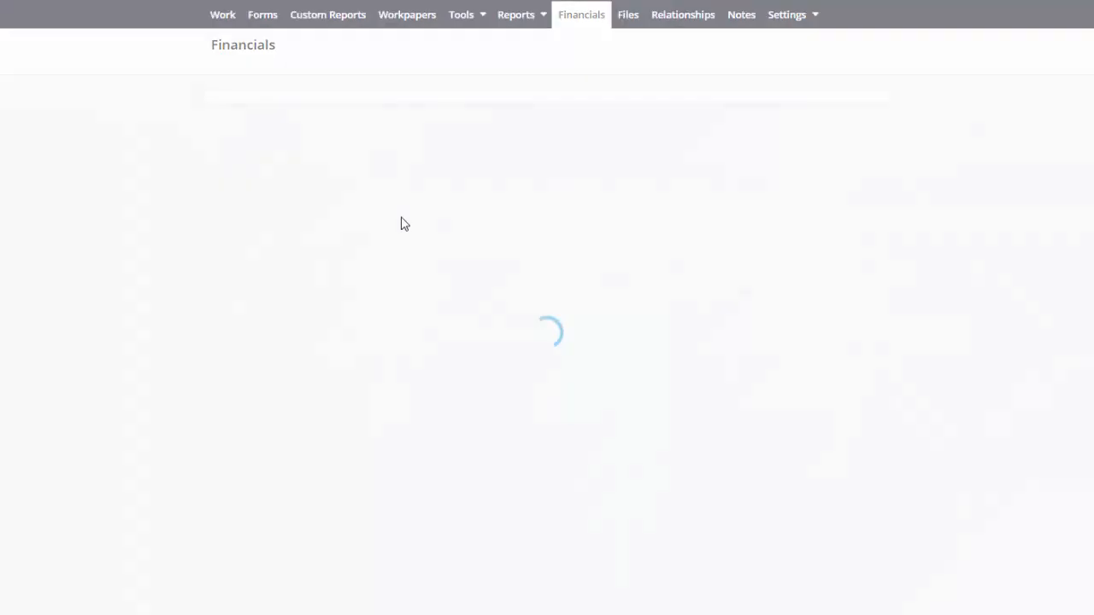
Import the Excel financials by uploading Financials_Import_Company_latest_(2020Y) (2).xlsx from Downloads
click(482, 411)
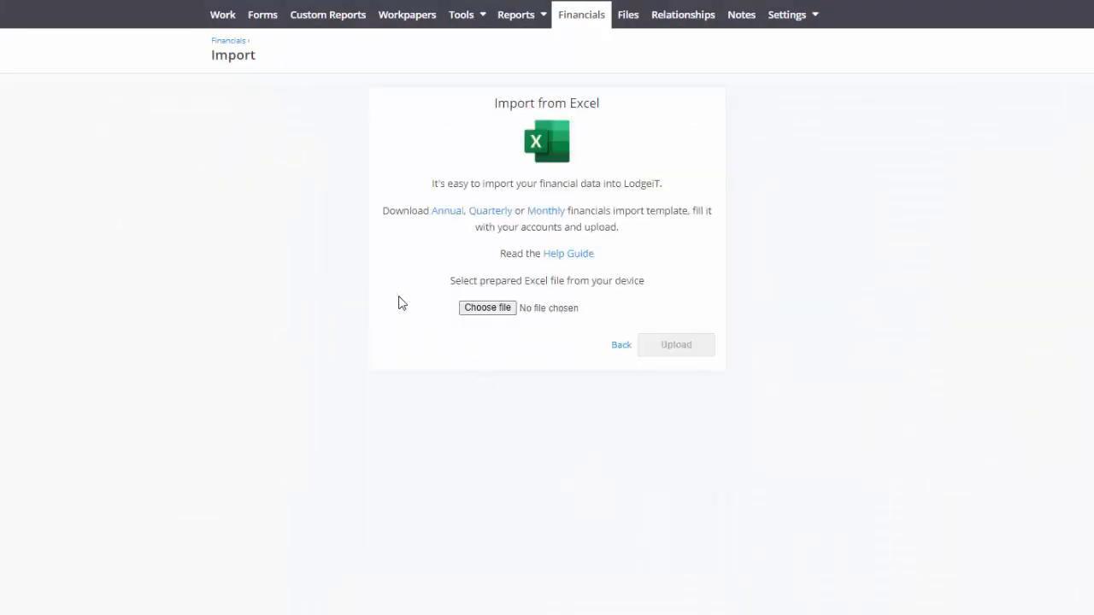
key(alt+Tab)
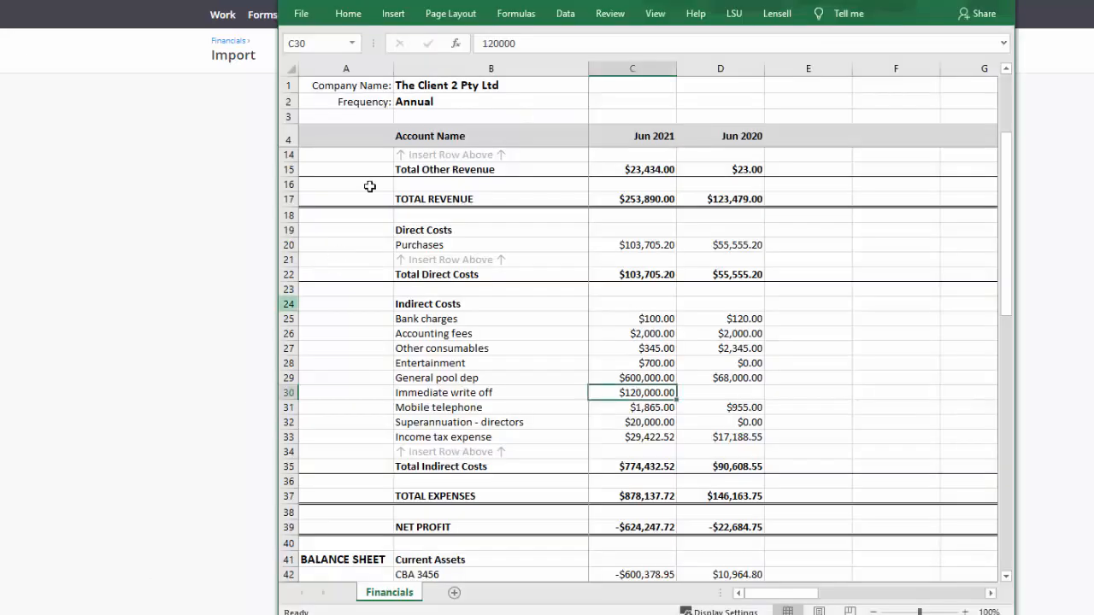
click(162, 188)
click(479, 306)
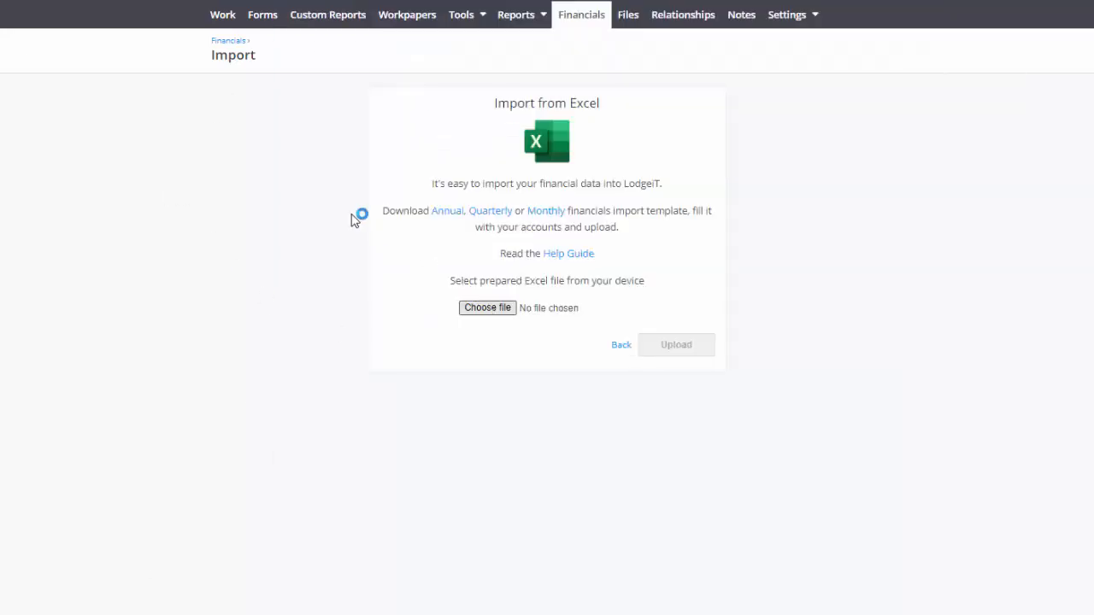
click(272, 129)
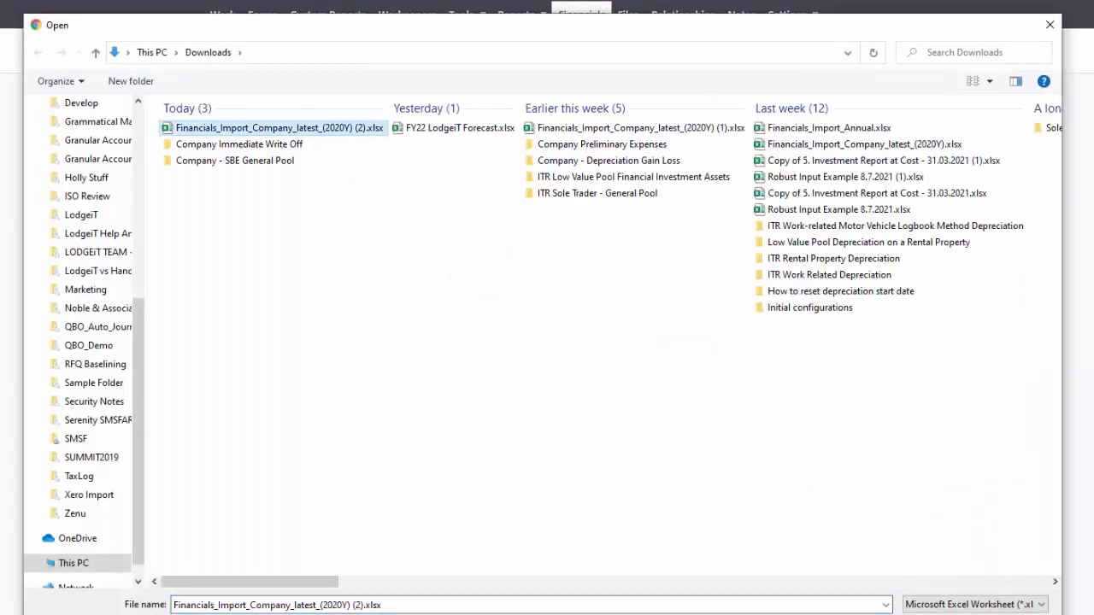
key(Return)
click(676, 344)
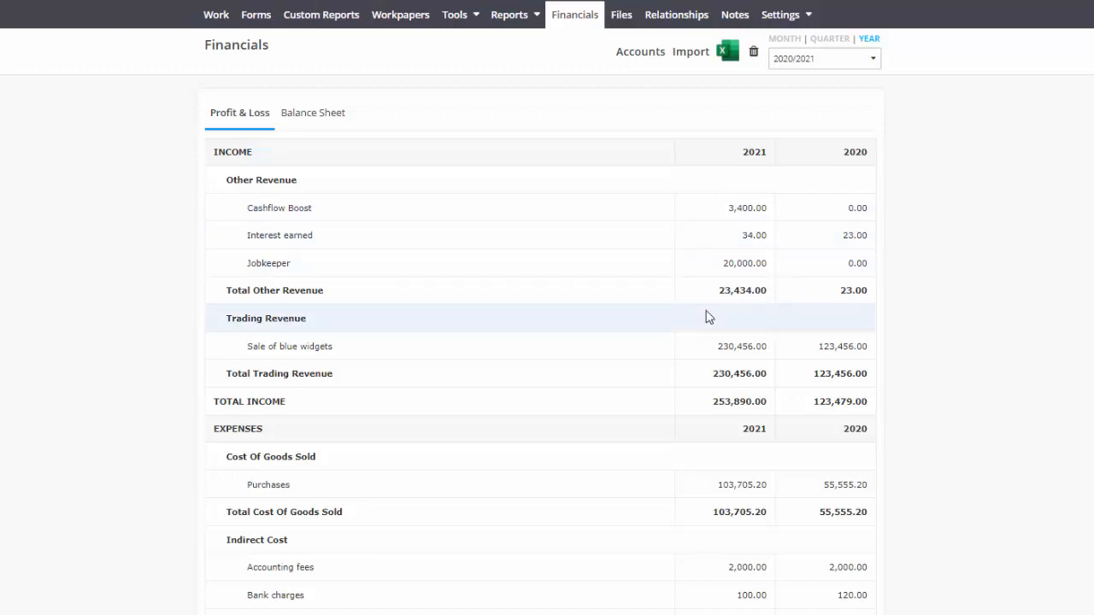
Review the imported 2020/2021 profit and loss, including the depreciation expenses, and the balance sheet
scroll(693, 416, down, 2)
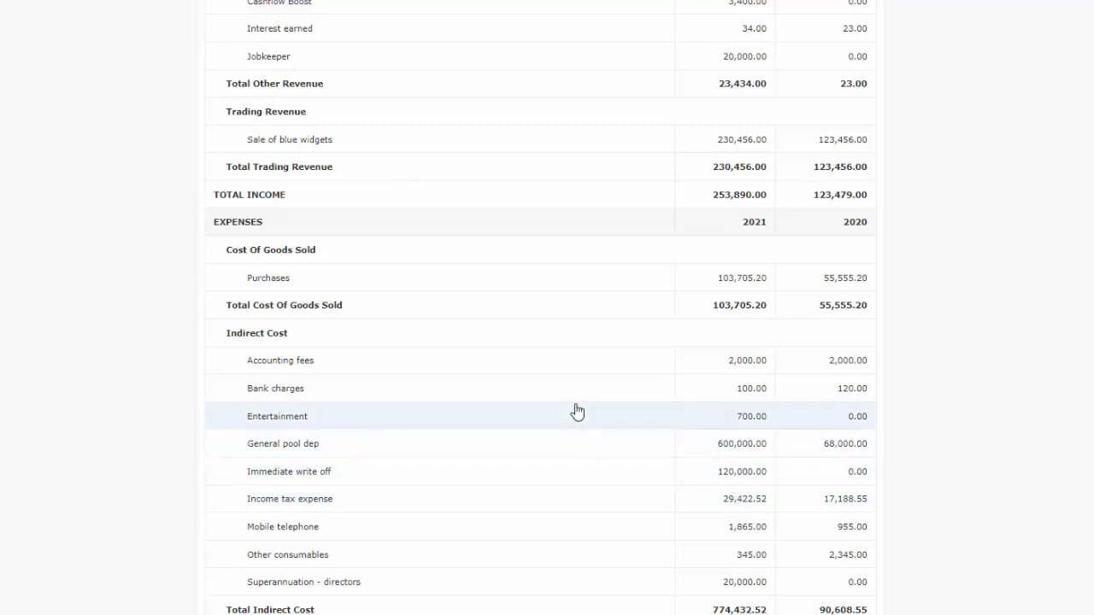
scroll(577, 412, up, 2)
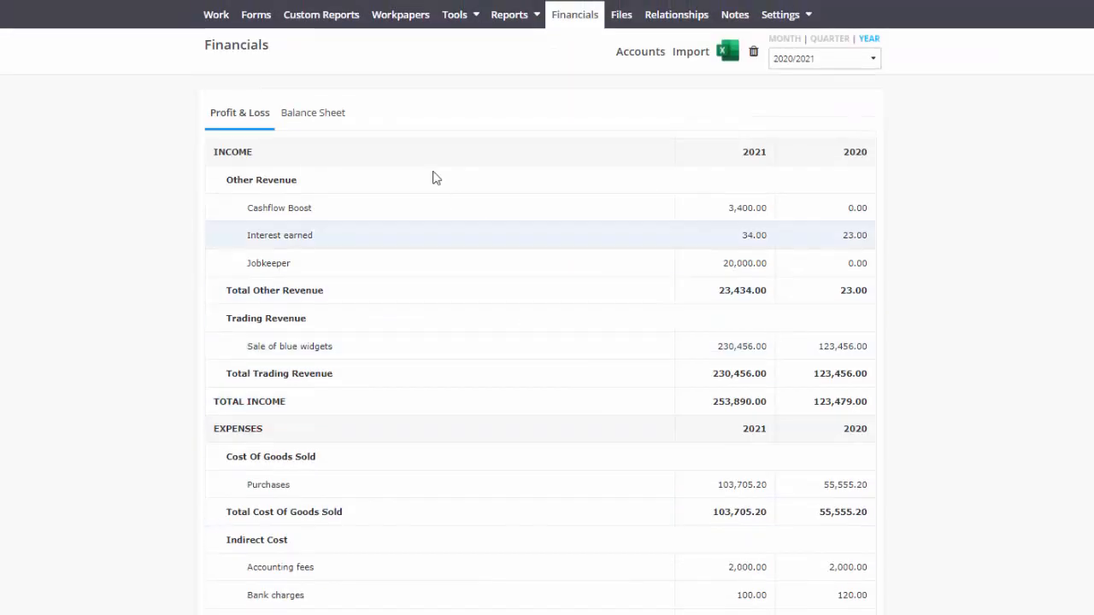
click(313, 120)
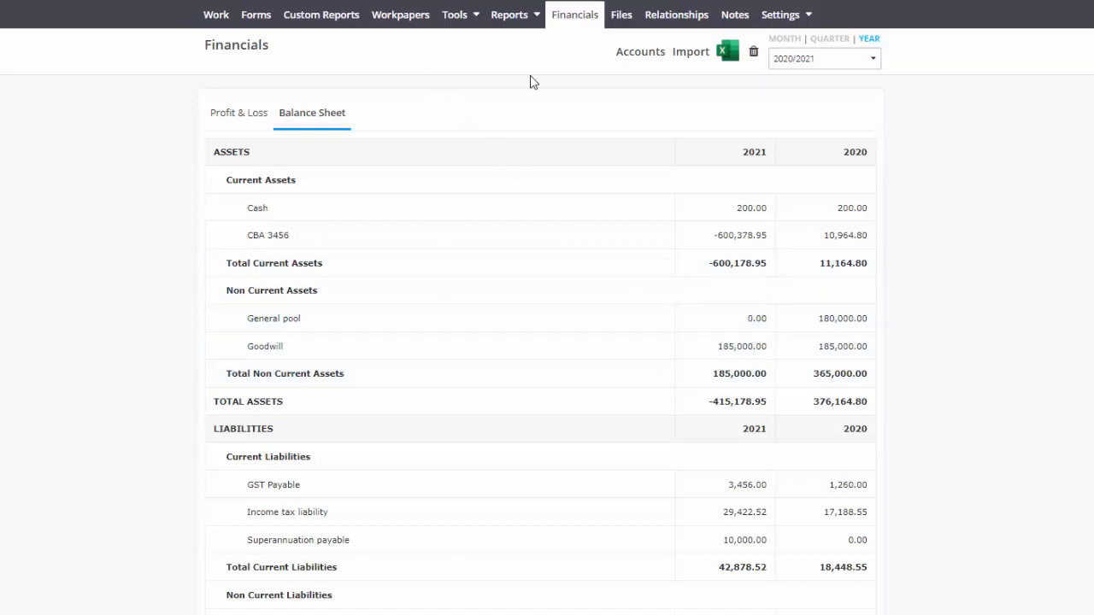
Check the classifications assigned to the imported asset and expense accounts, especially the general pool and write-off accounts
click(626, 53)
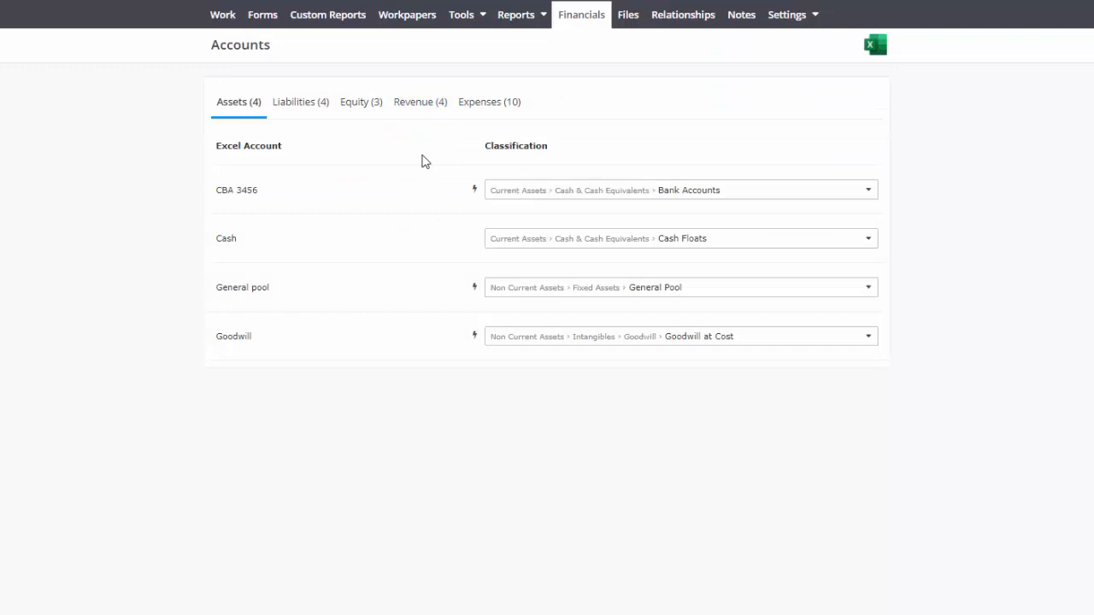
click(482, 109)
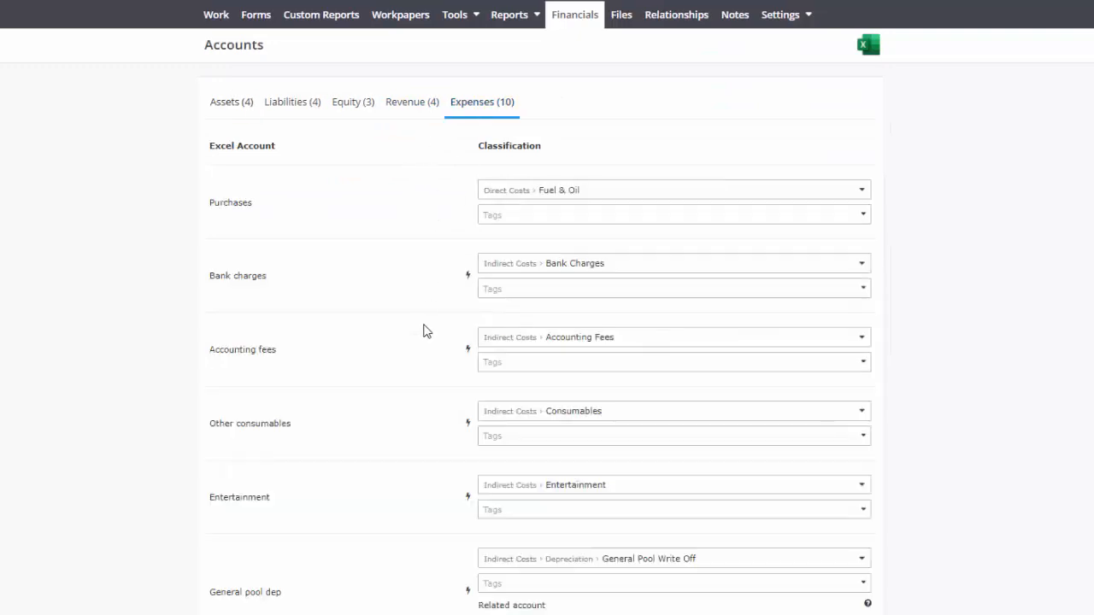
scroll(426, 330, down, 3)
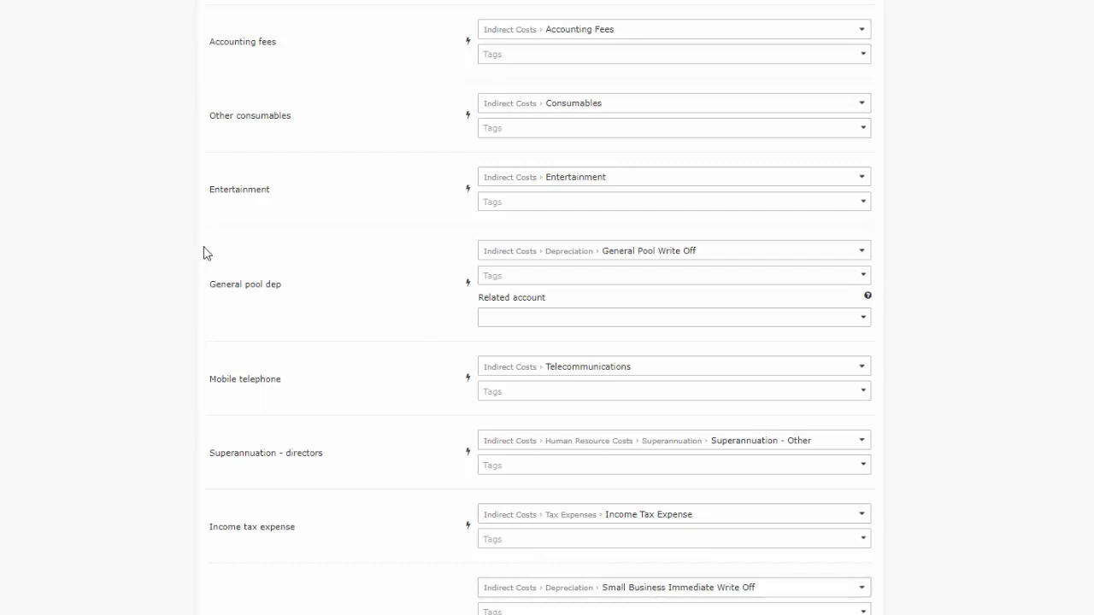
scroll(200, 188, up, 3)
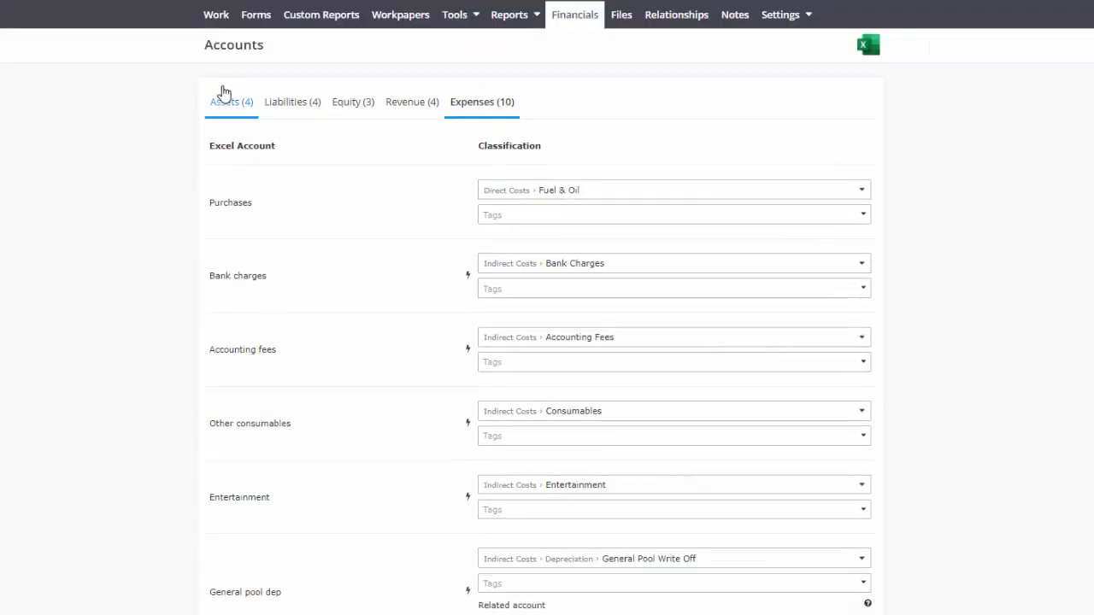
click(222, 111)
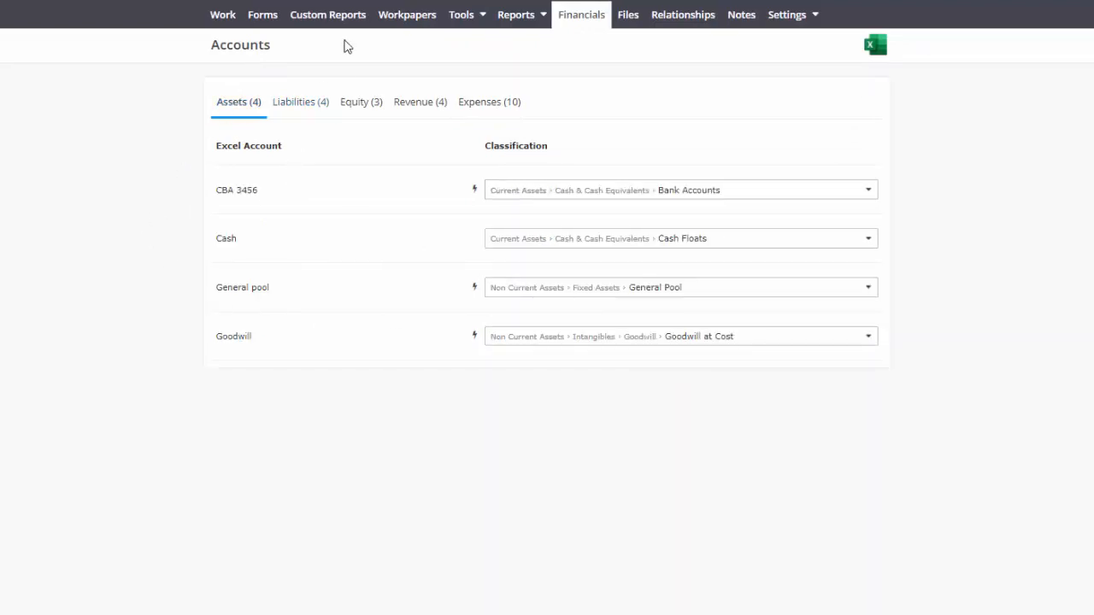
Create and prefill a new trust tax return (TRT) for 2021 with the lodgment date 15 May 2022
click(266, 21)
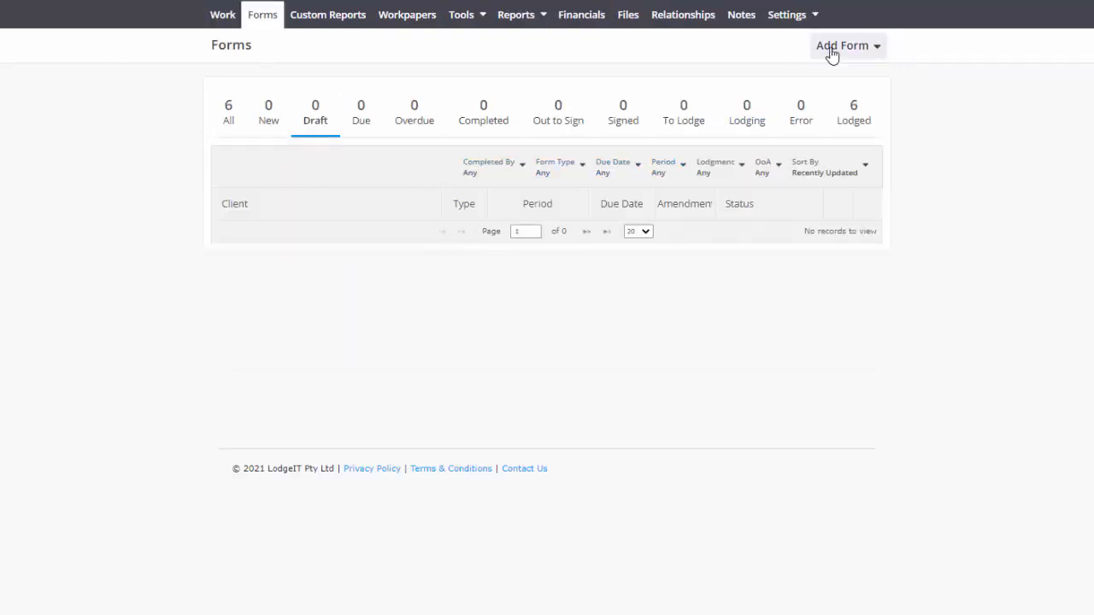
click(832, 51)
click(749, 114)
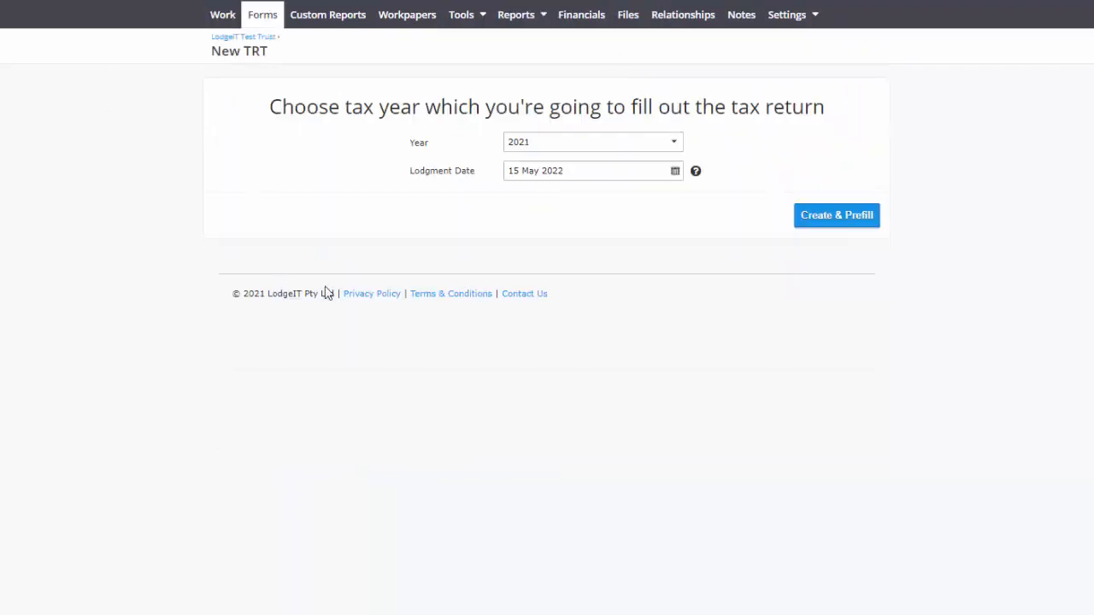
click(848, 216)
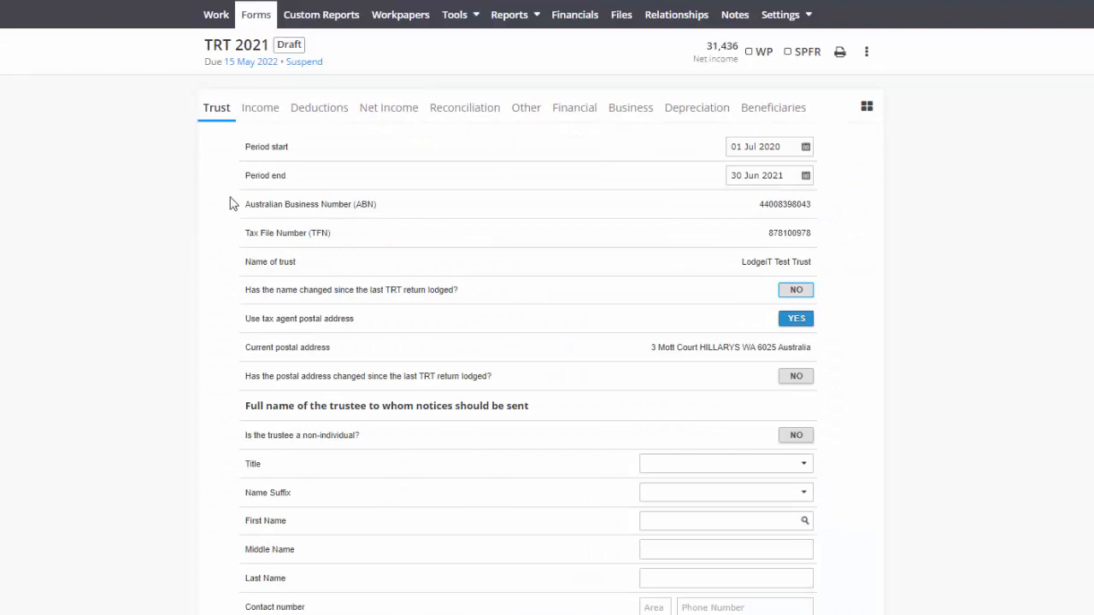
Examine the return's deductions and its business income and expenses, including depreciation expenses and expense reconciliation adjustments
click(320, 109)
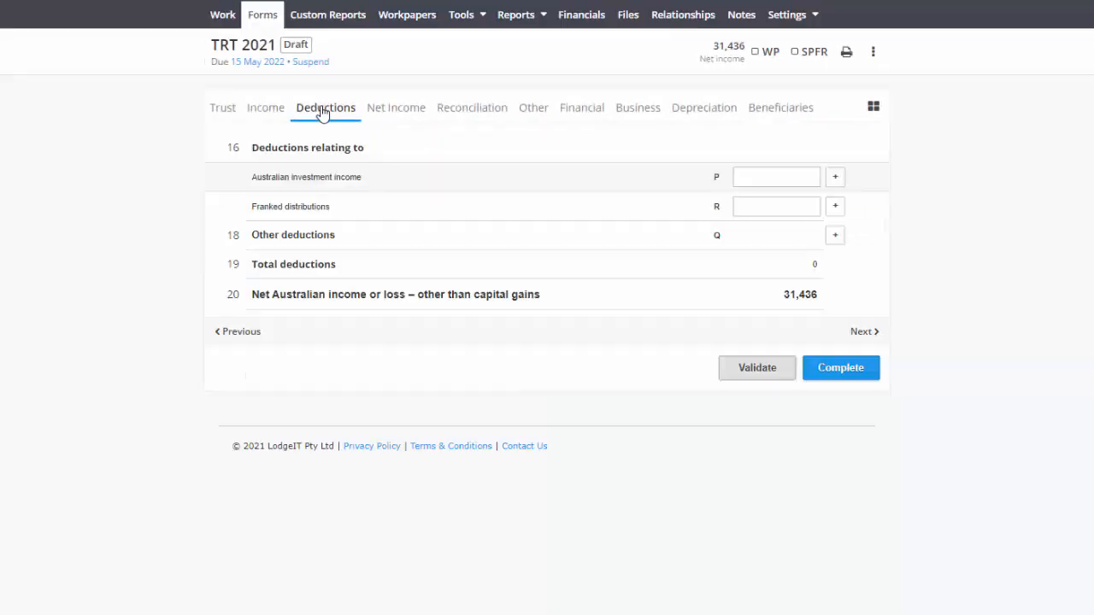
click(256, 112)
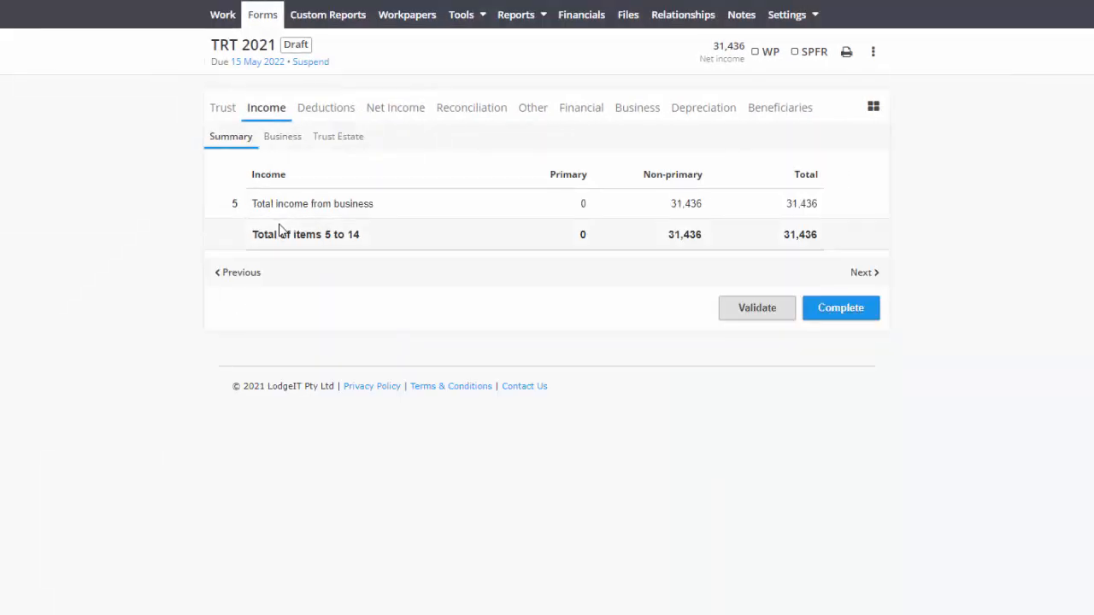
click(284, 137)
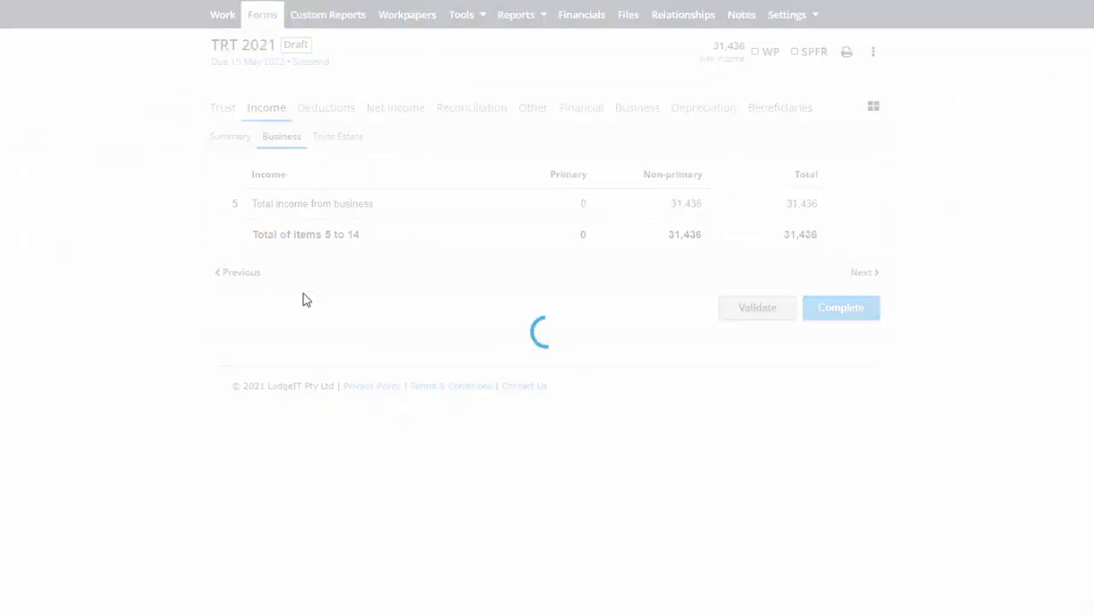
scroll(164, 282, down, 6)
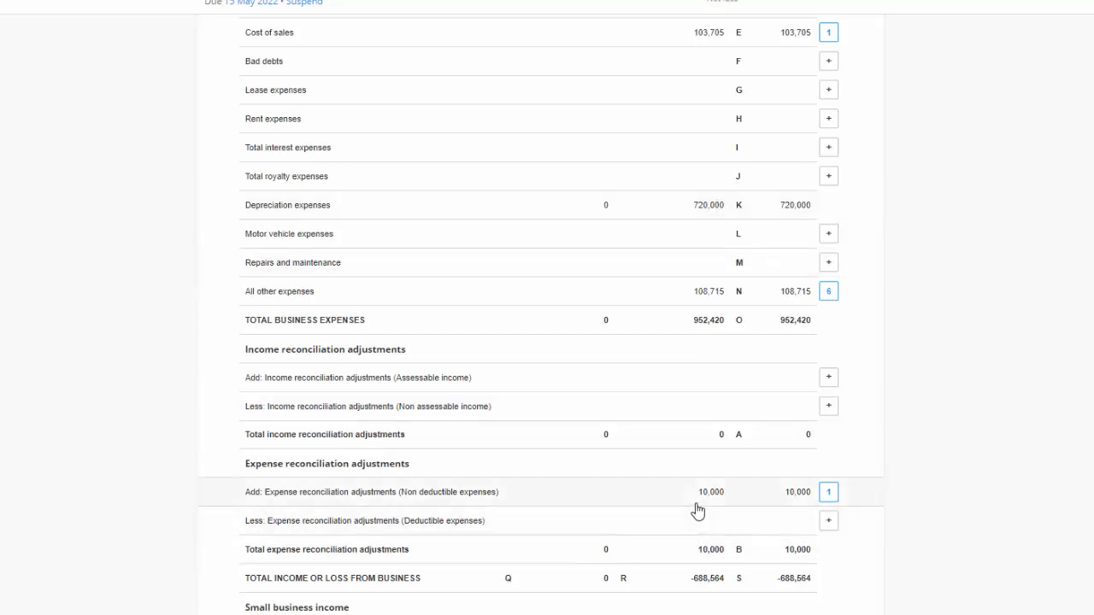
scroll(483, 447, up, 6)
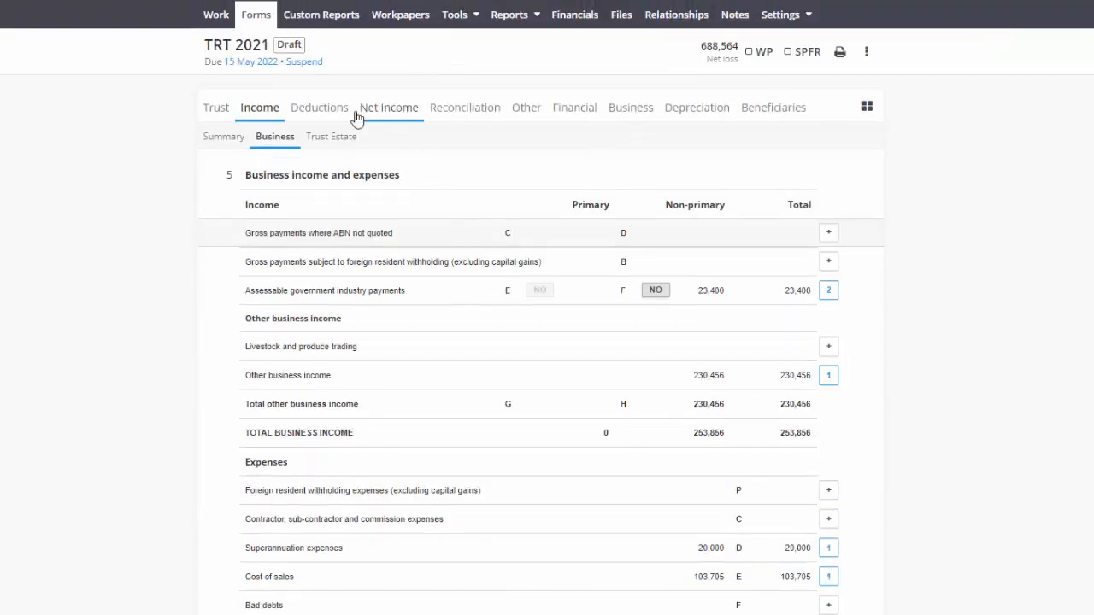
Examine the return's reconciliation from accounting profit or loss to taxable income, including the income and expense reconciliation adjustments
click(454, 116)
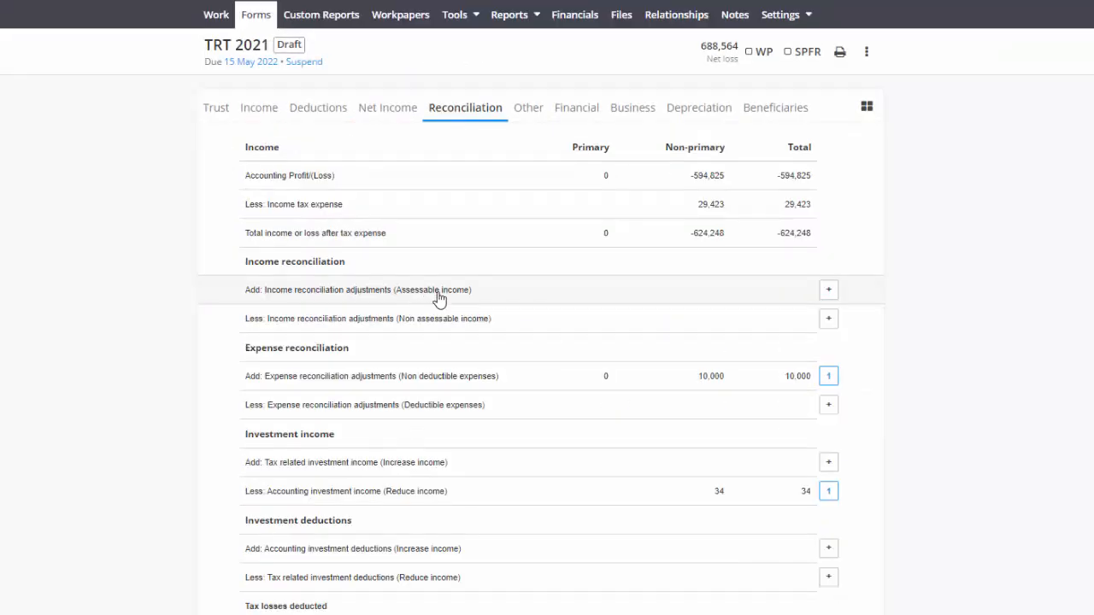
scroll(438, 298, down, 2)
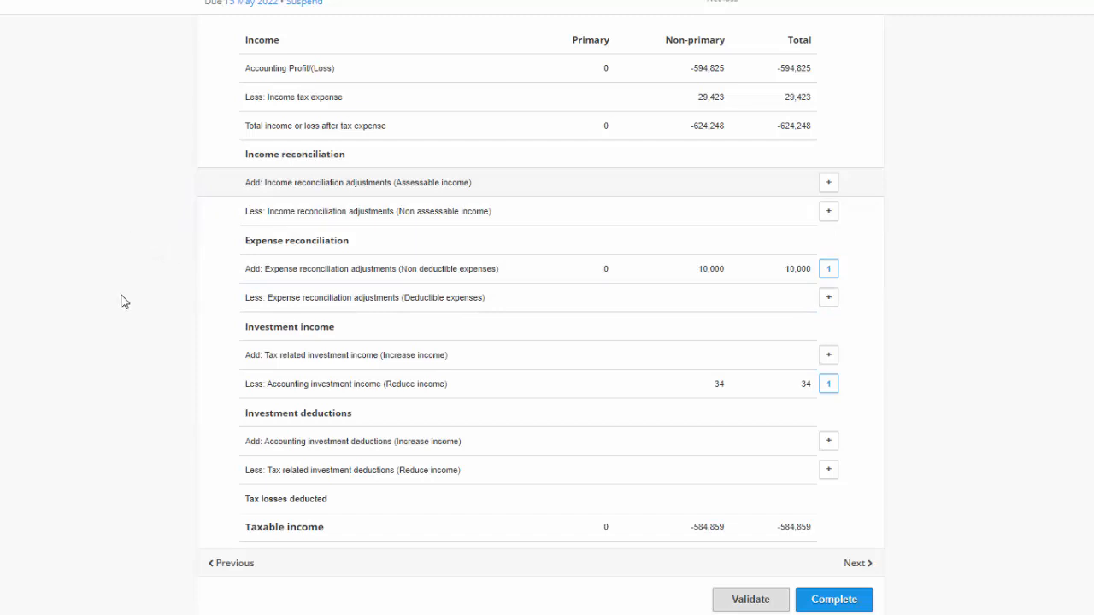
scroll(122, 303, up, 2)
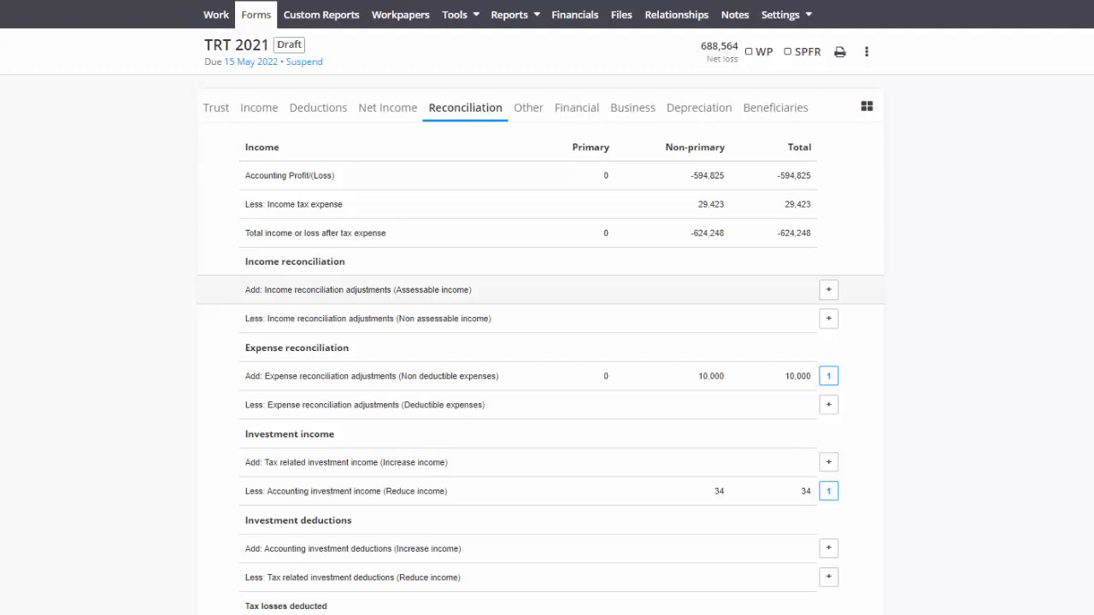
Review the return's depreciation schedule, breaking down the depreciation expenses on accounts and reading through the capital allowances items
click(696, 109)
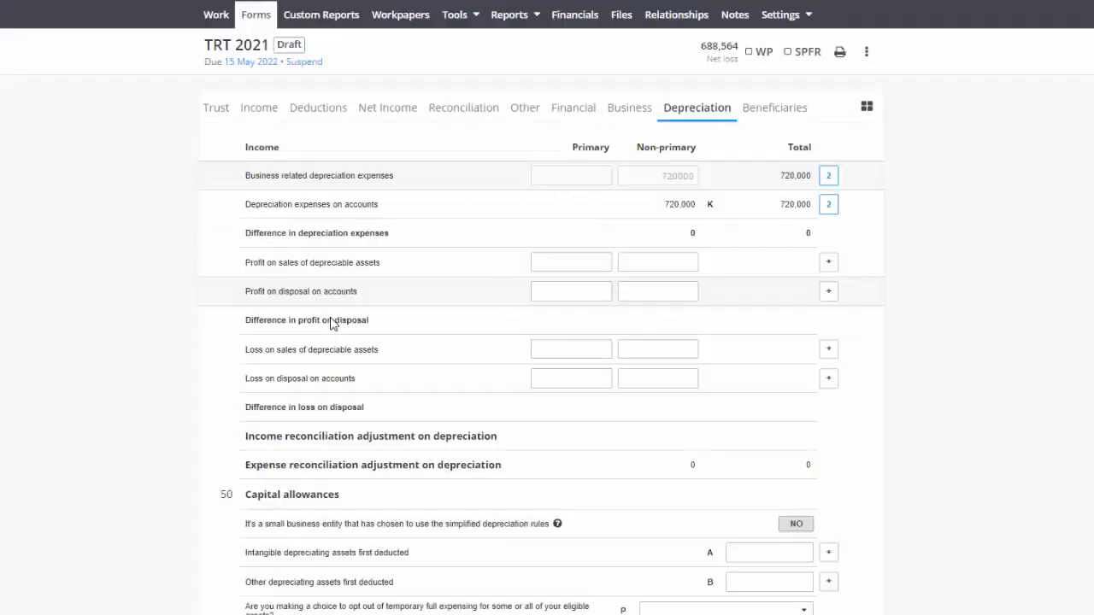
click(408, 212)
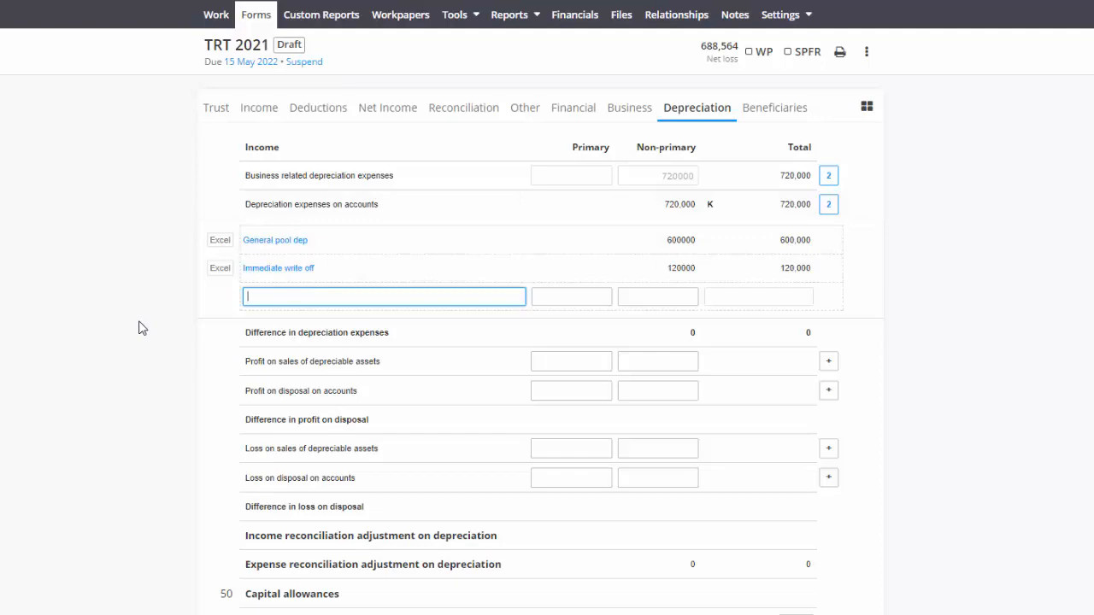
scroll(140, 324, down, 7)
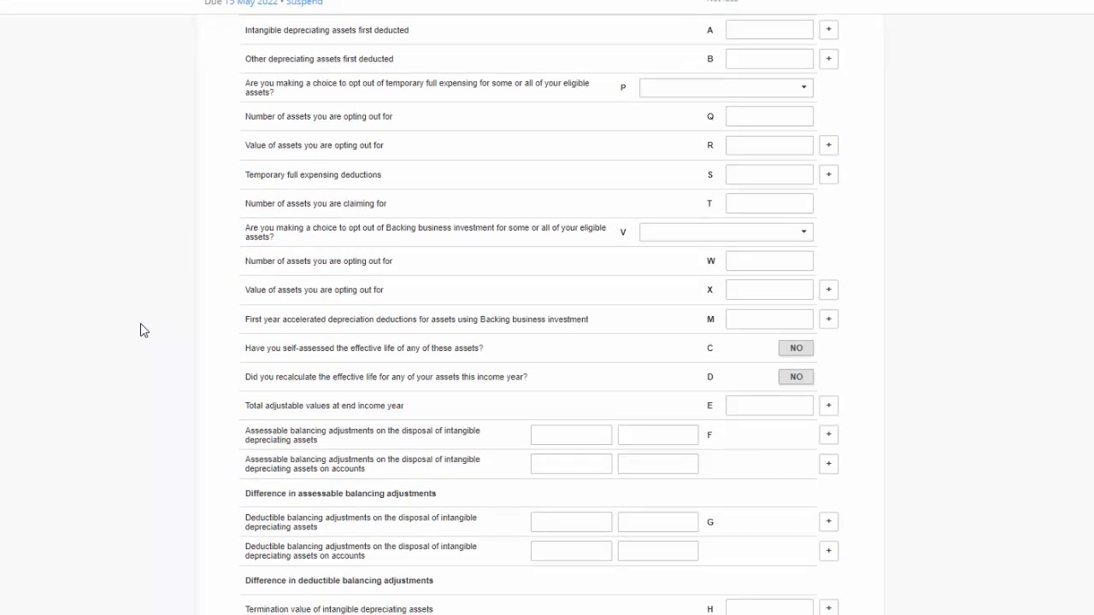
Check the small business entity simplified depreciation deductions, including the breakdown behind the certain assets and general small business pool amounts
scroll(141, 328, down, 4)
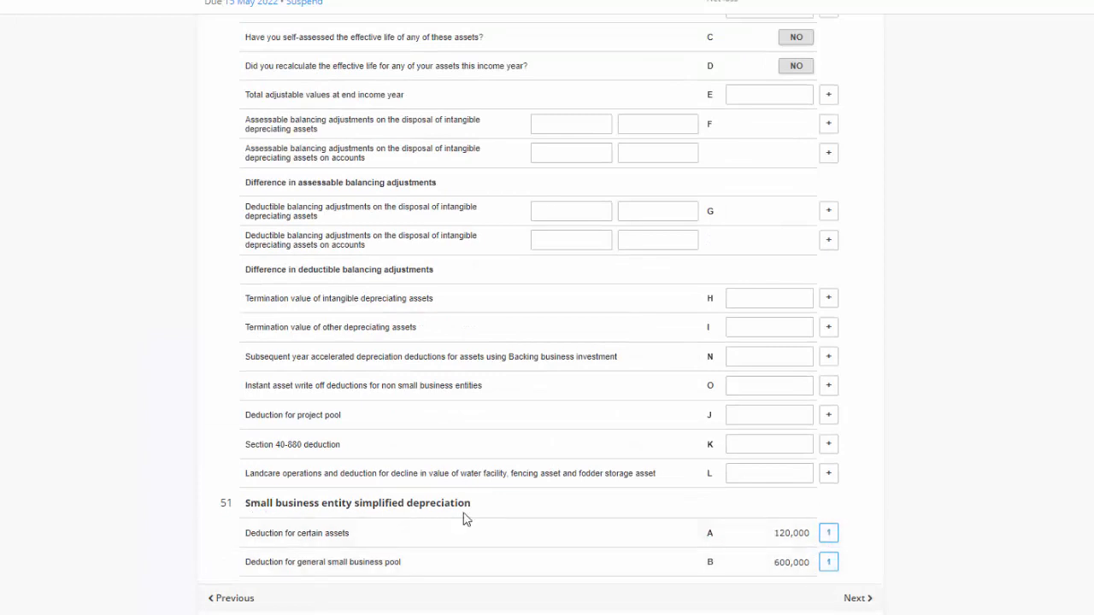
click(761, 543)
click(760, 547)
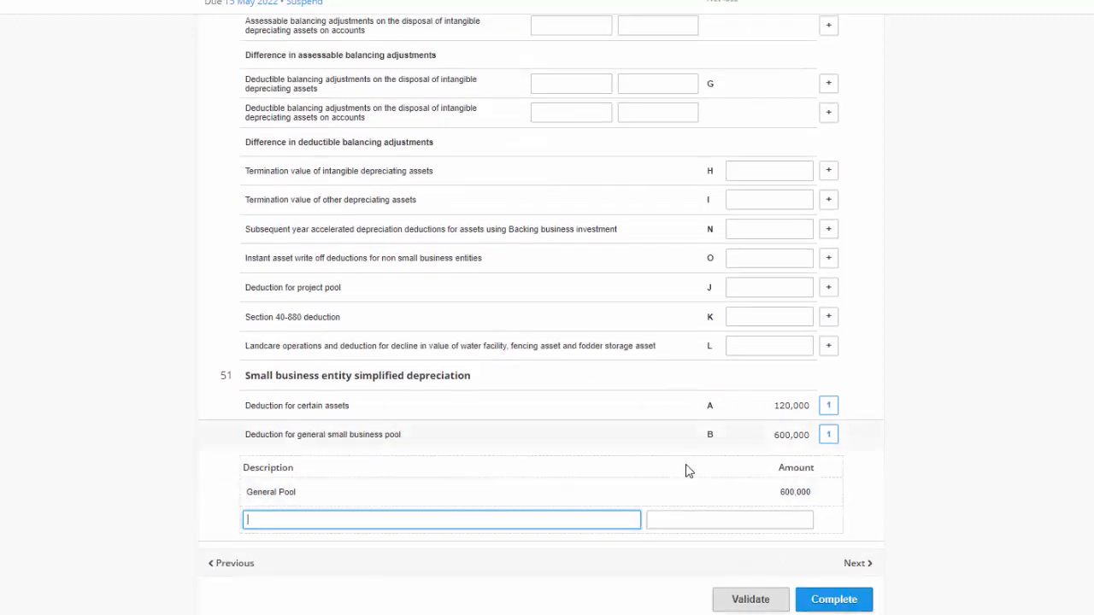
click(692, 444)
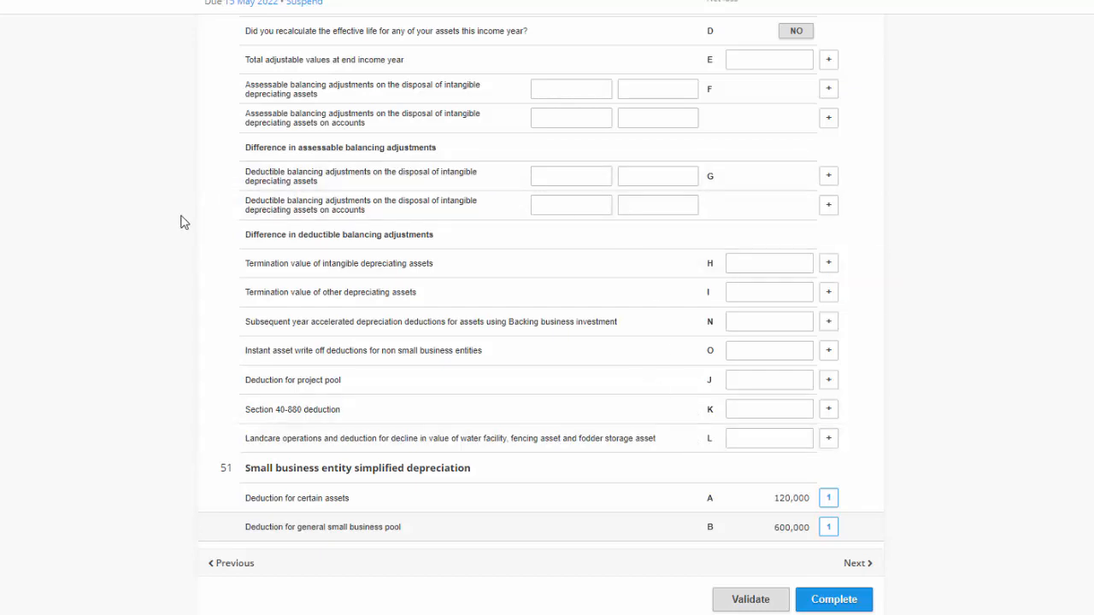
Recheck the depreciation expenses on accounts and the depreciation reconciliation adjustments at the start of the depreciation schedule
scroll(173, 228, up, 8)
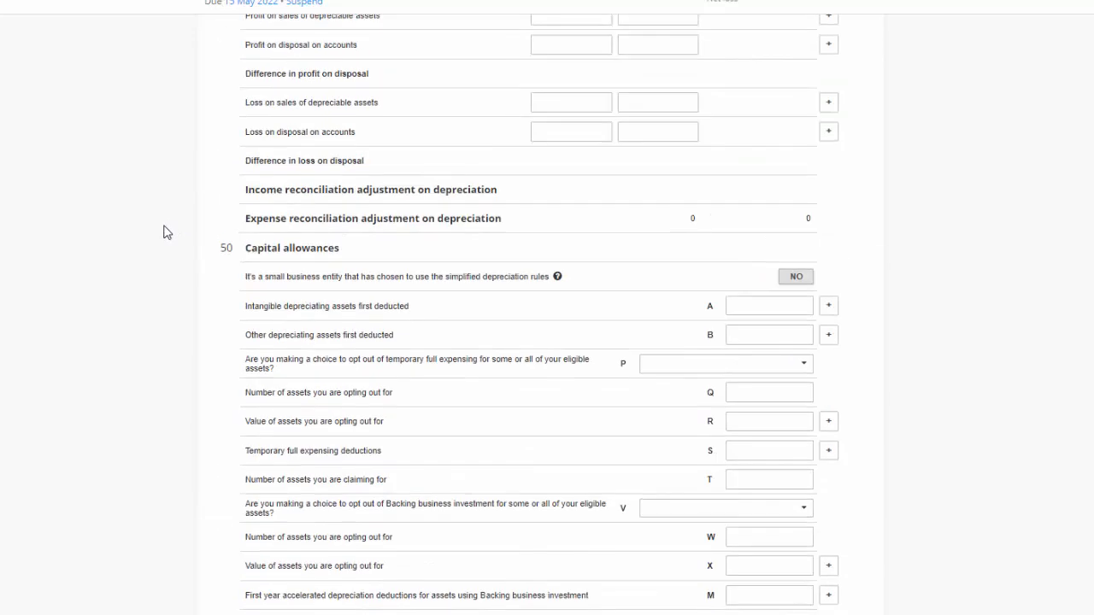
scroll(167, 232, up, 1)
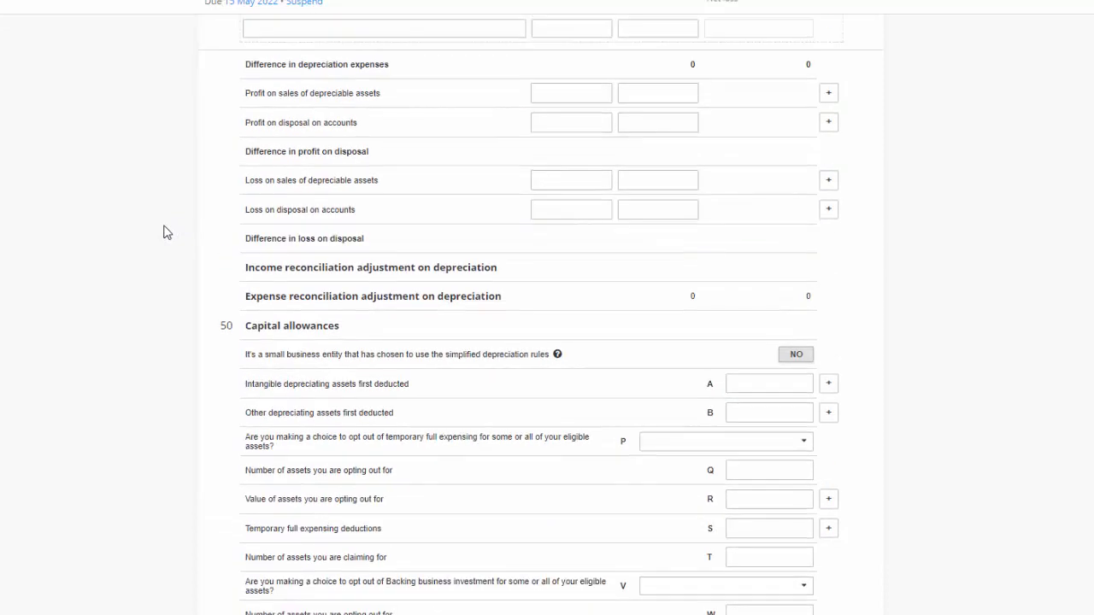
scroll(155, 288, up, 1)
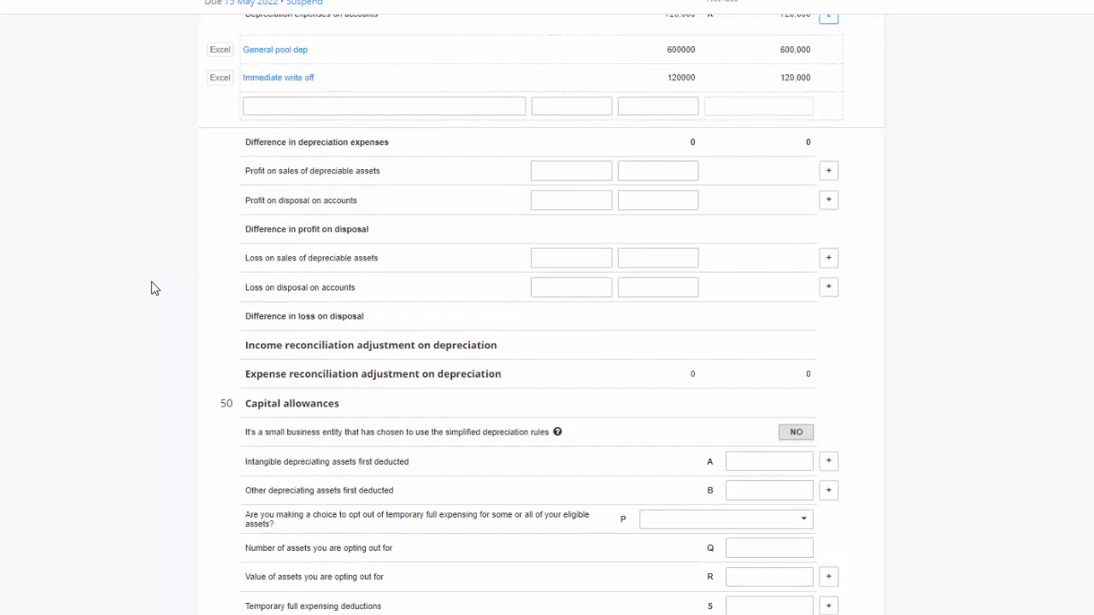
scroll(61, 370, up, 2)
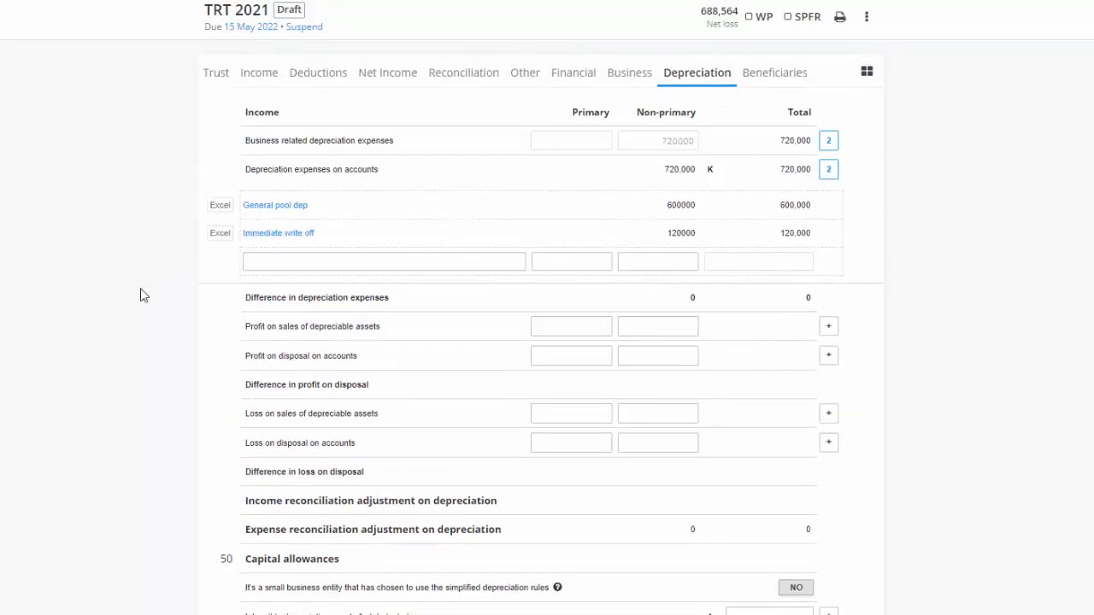